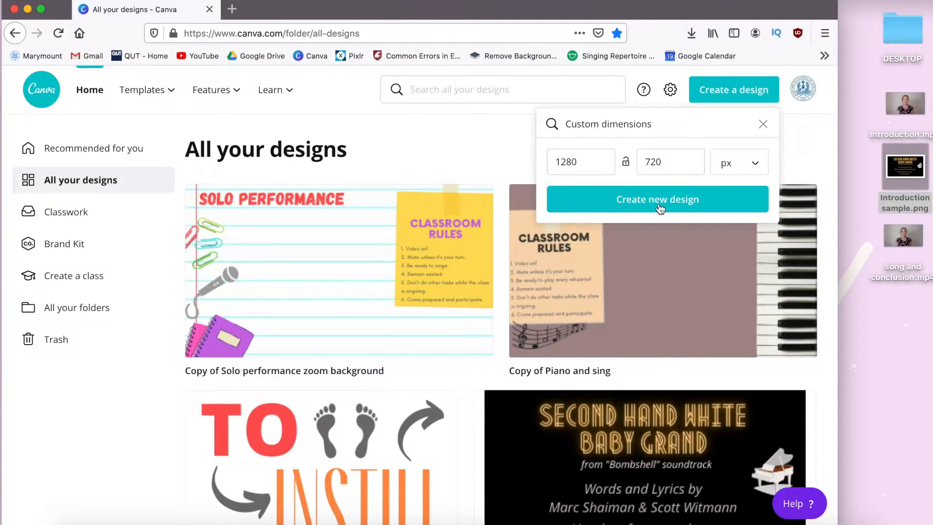
# Create a new design of 1280 × 720 px and give its page a black background.
pyautogui.click(659, 205)
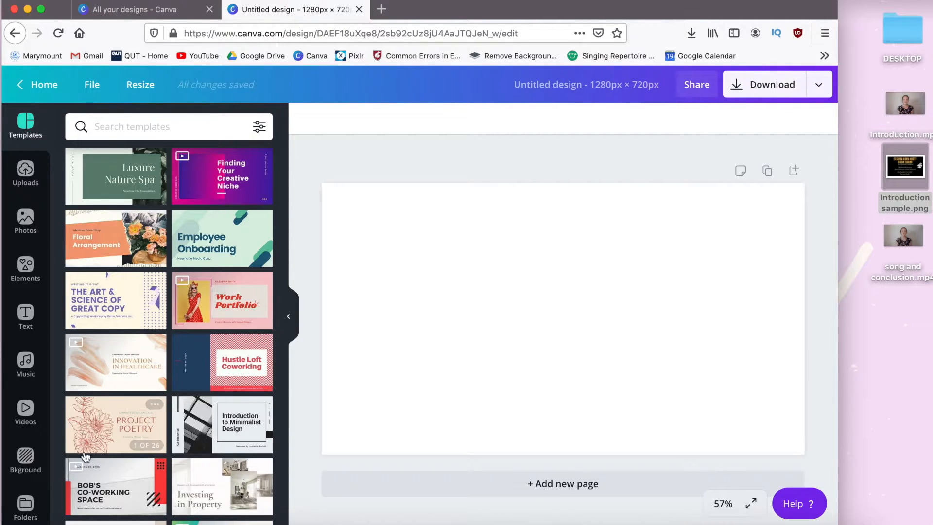
pyautogui.click(25, 456)
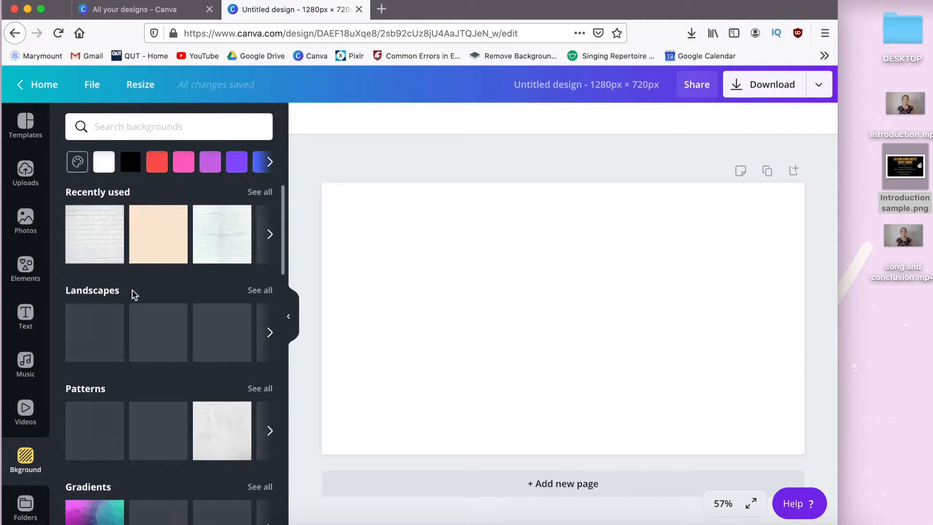
pyautogui.click(132, 166)
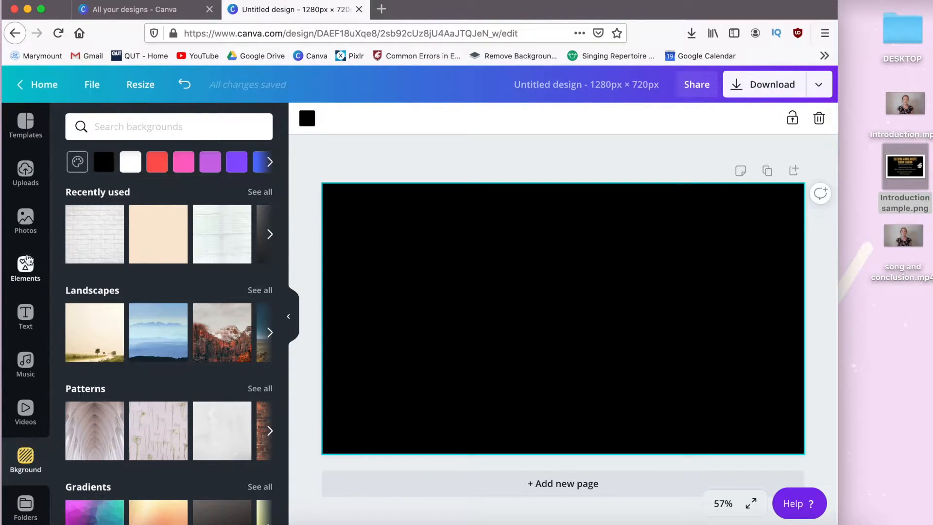
# Add the gold neon "Now Showing" text style from the font combinations to the page.
pyautogui.click(27, 324)
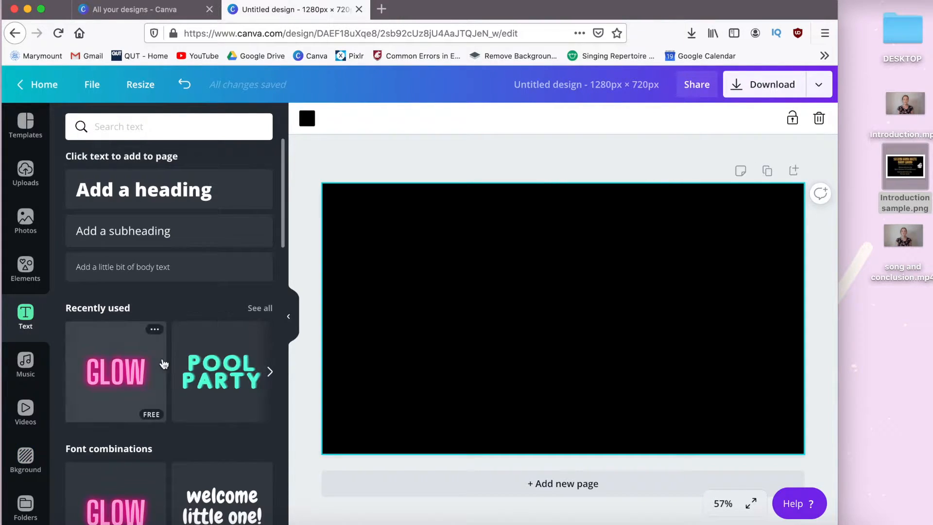
pyautogui.scroll(-10, 162, 363)
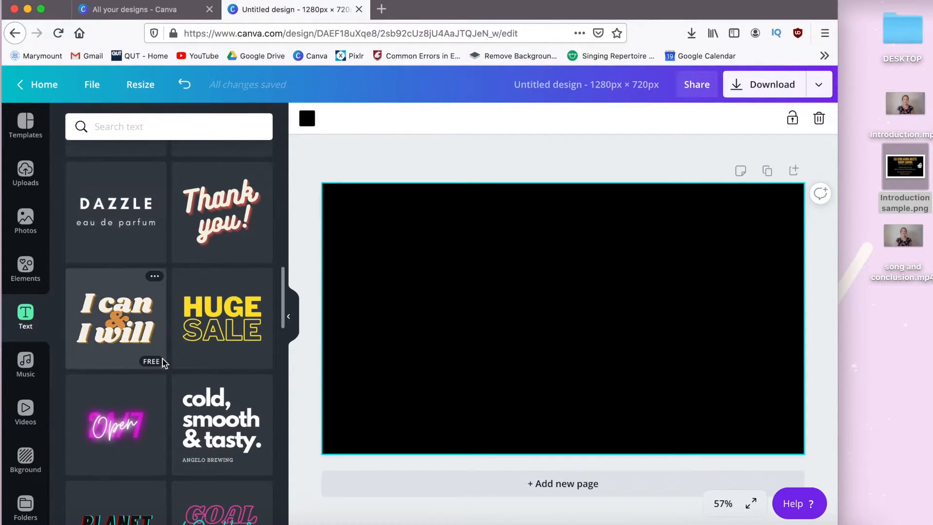
pyautogui.scroll(-10, 164, 363)
pyautogui.scroll(-10, 164, 364)
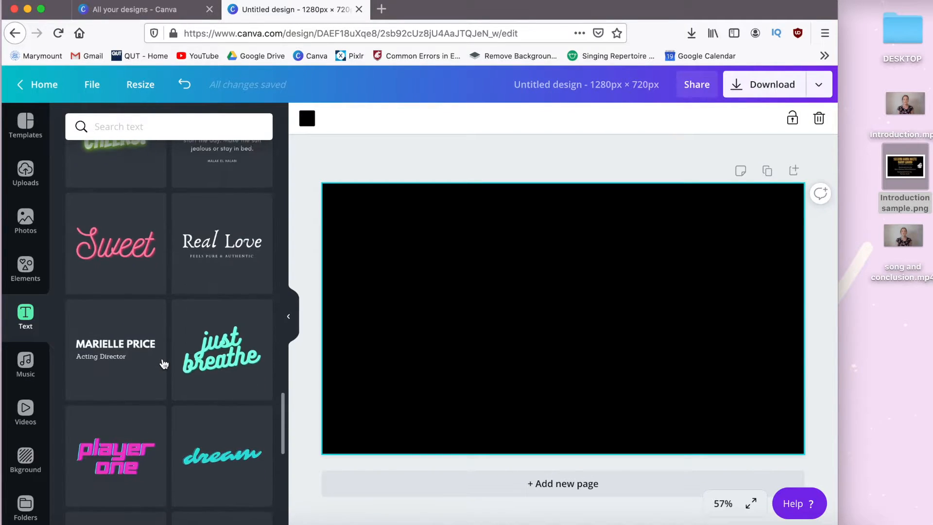
pyautogui.scroll(-10, 163, 363)
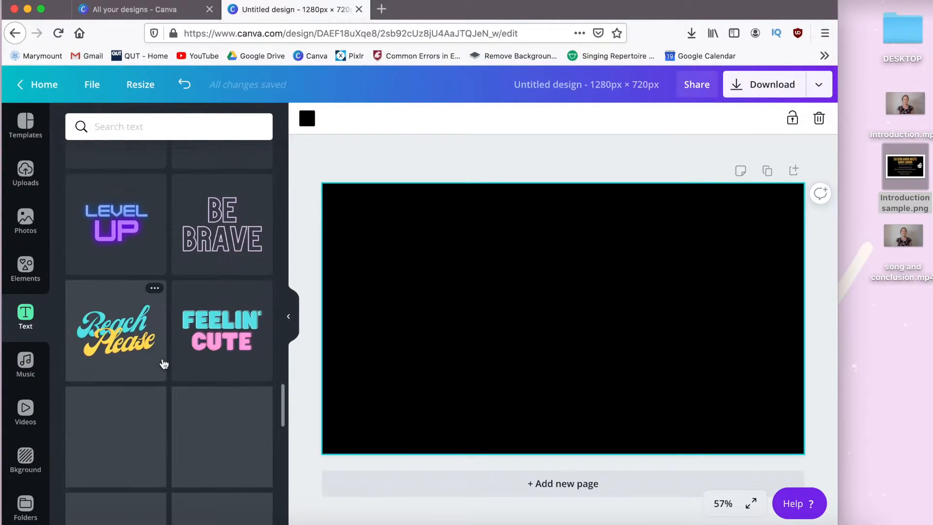
pyautogui.scroll(-10, 164, 364)
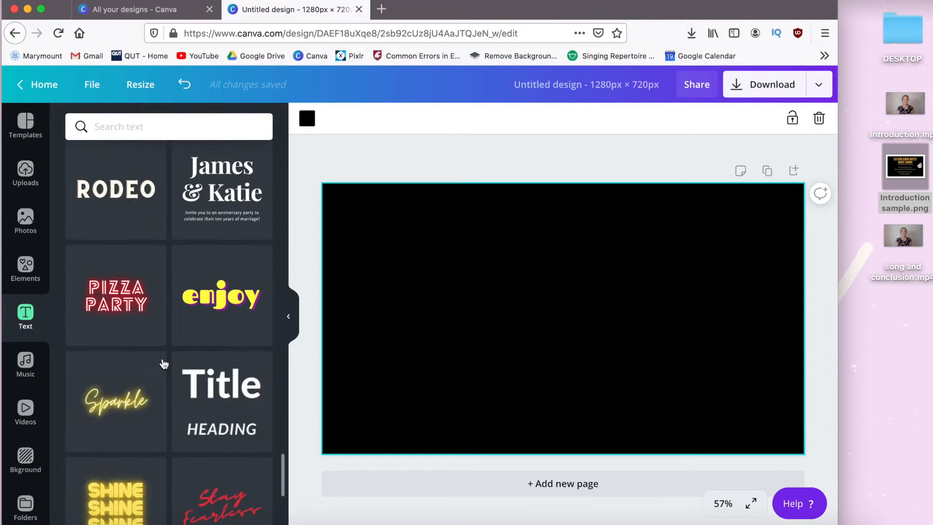
pyautogui.scroll(-10, 163, 364)
pyautogui.scroll(4, 163, 364)
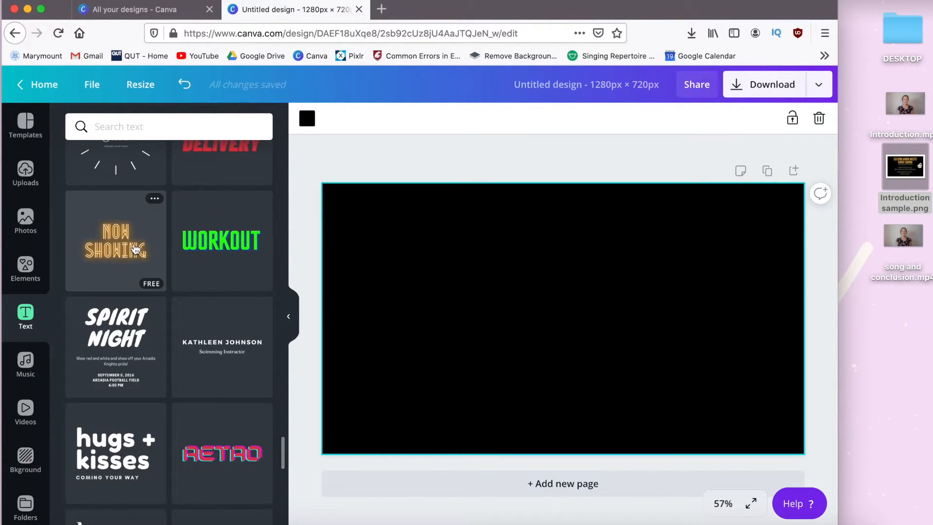
pyautogui.click(136, 250)
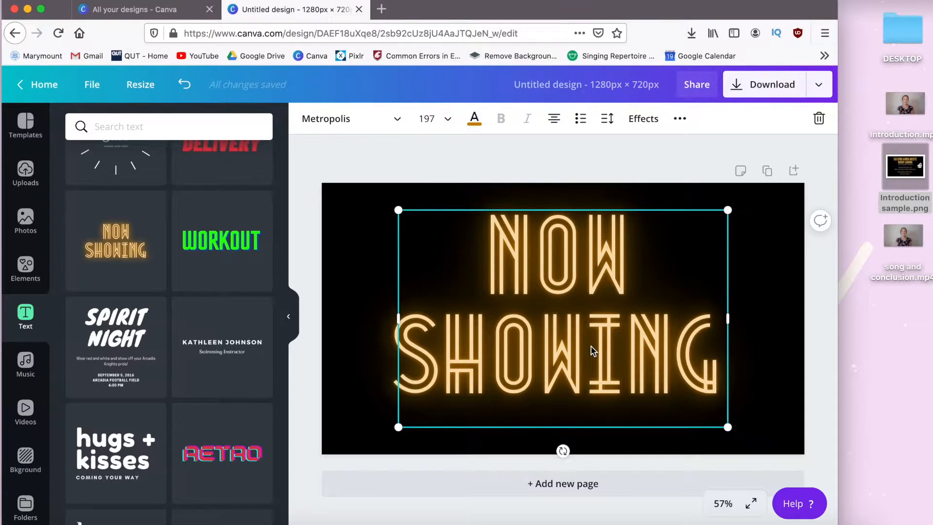
# Replace the "Now Showing" text with "THANK YOU FOR WATCHING".
pyautogui.doubleClick(600, 328)
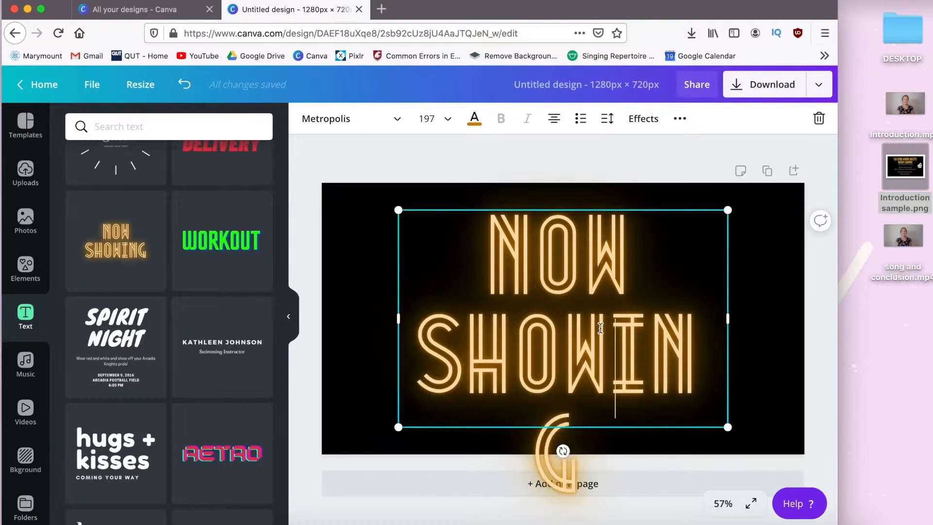
pyautogui.press('BackSpace')
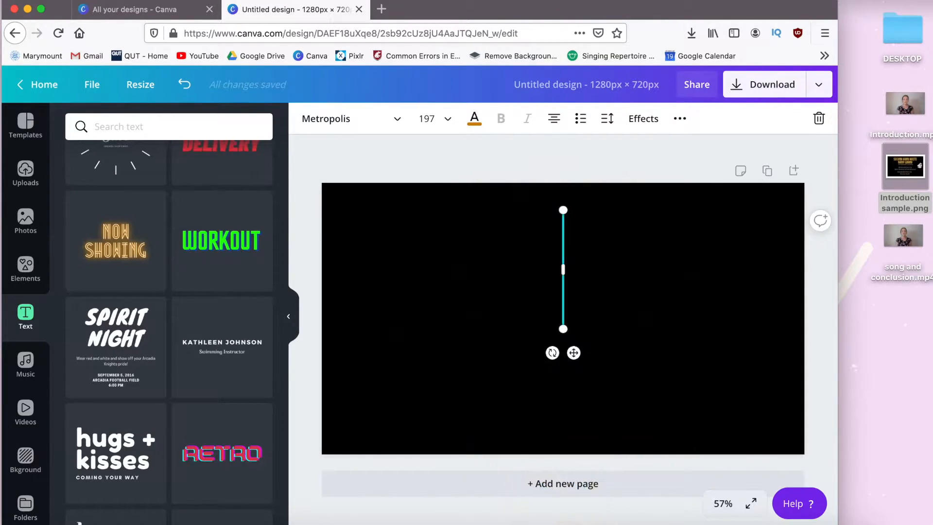
pyautogui.write('THANK YOU')
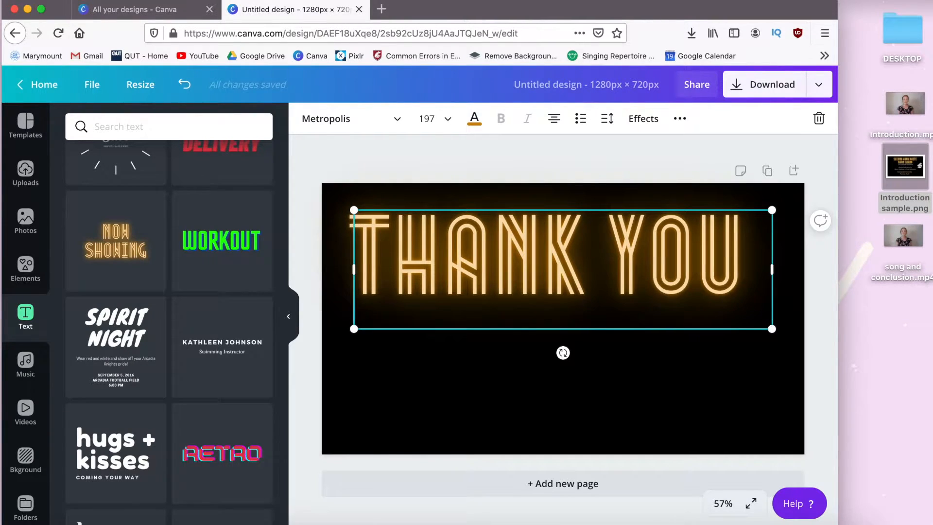
pyautogui.press('Return')
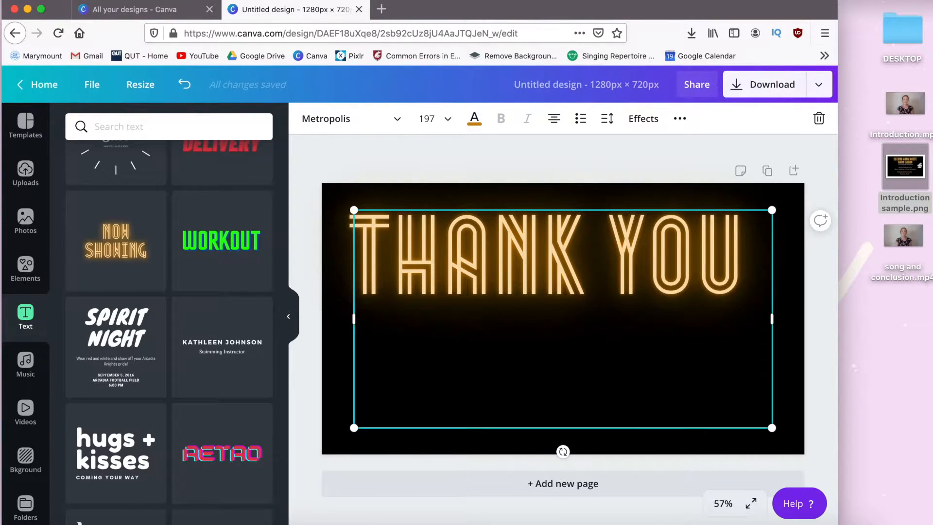
pyautogui.press('BackSpace')
pyautogui.write('FOR ')
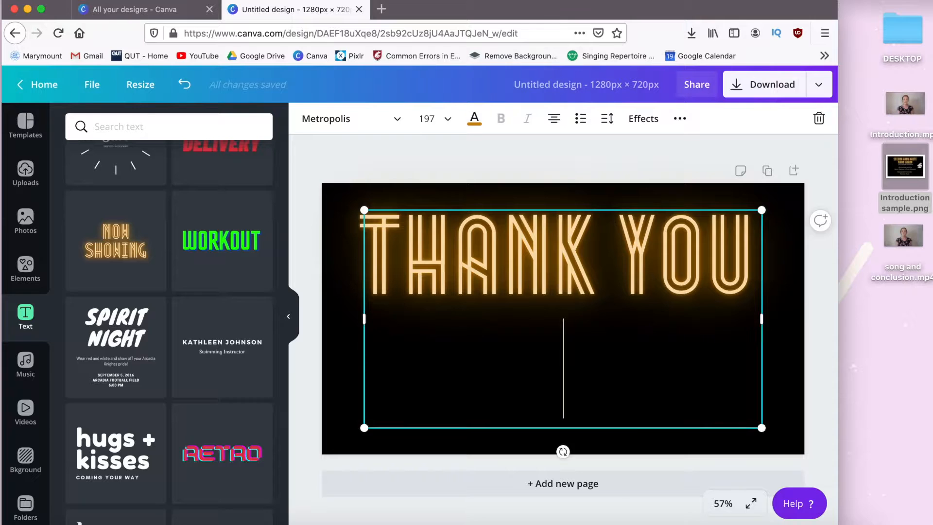
pyautogui.write('WATCHING')
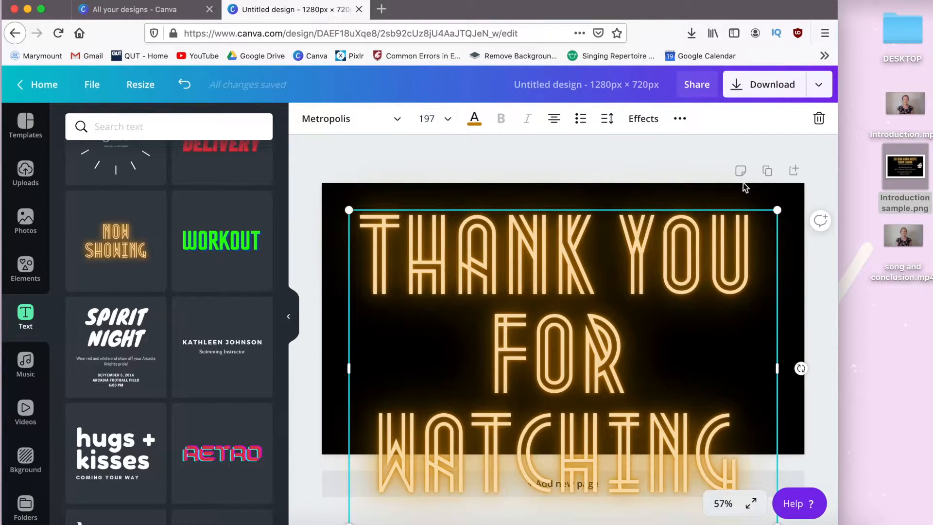
# Shrink the "THANK YOU FOR WATCHING" text to about size 106 and centre it on the page.
pyautogui.moveTo(622, 340); pyautogui.dragTo(589, 370)
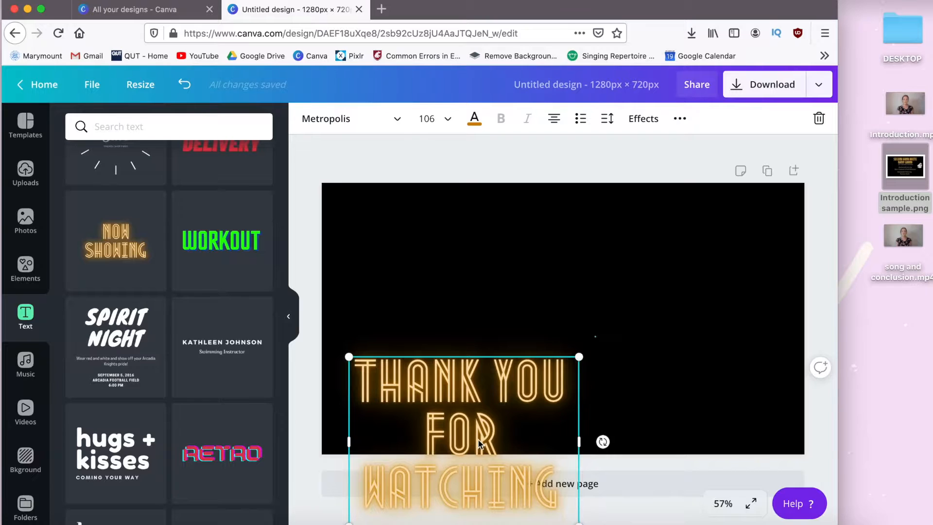
pyautogui.moveTo(574, 338)
pyautogui.mouseDown()
pyautogui.moveTo(559, 379)
pyautogui.moveTo(583, 332)
pyautogui.moveTo(577, 320)
pyautogui.mouseUp()
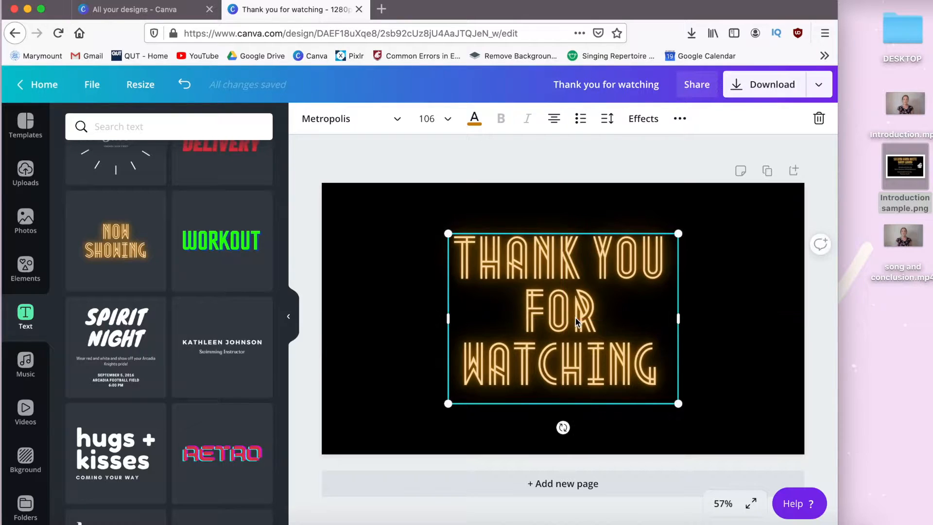
pyautogui.click(606, 161)
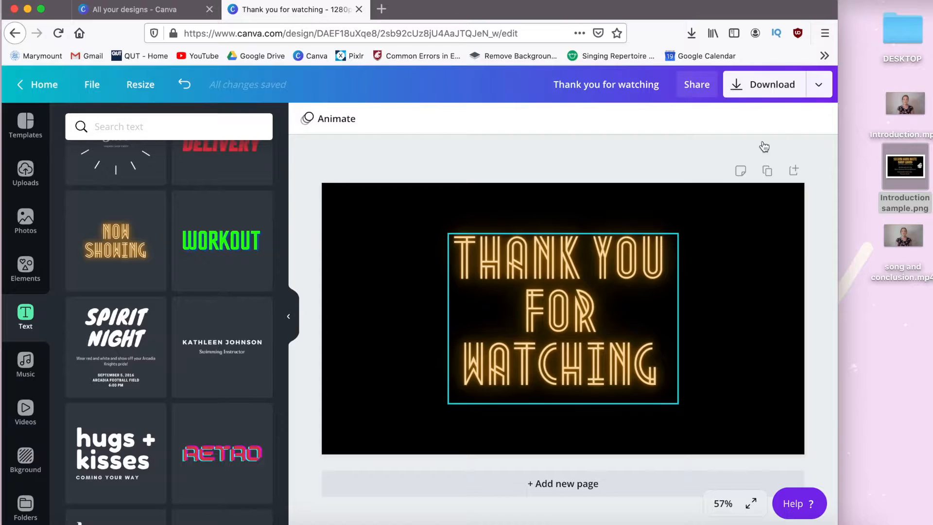
# Download the design as a PNG at 1x size and save the file to the computer.
pyautogui.click(822, 85)
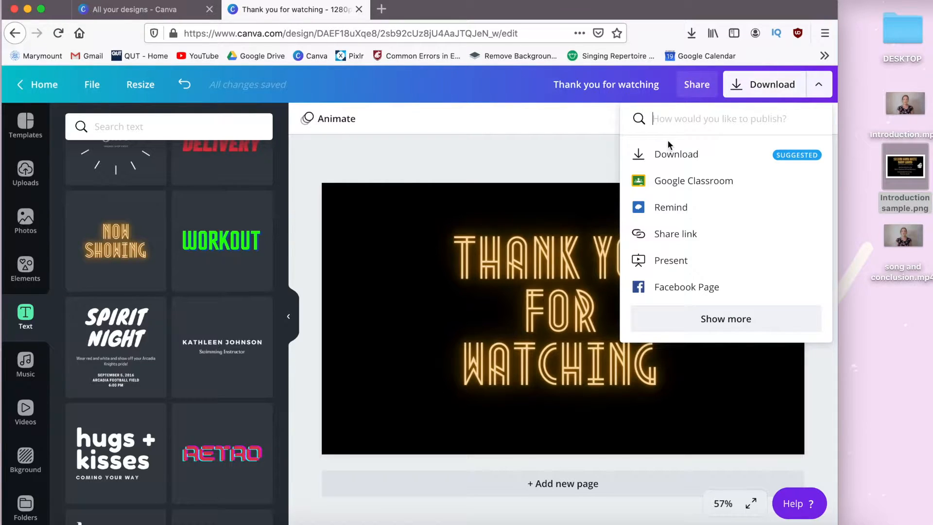
pyautogui.click(667, 156)
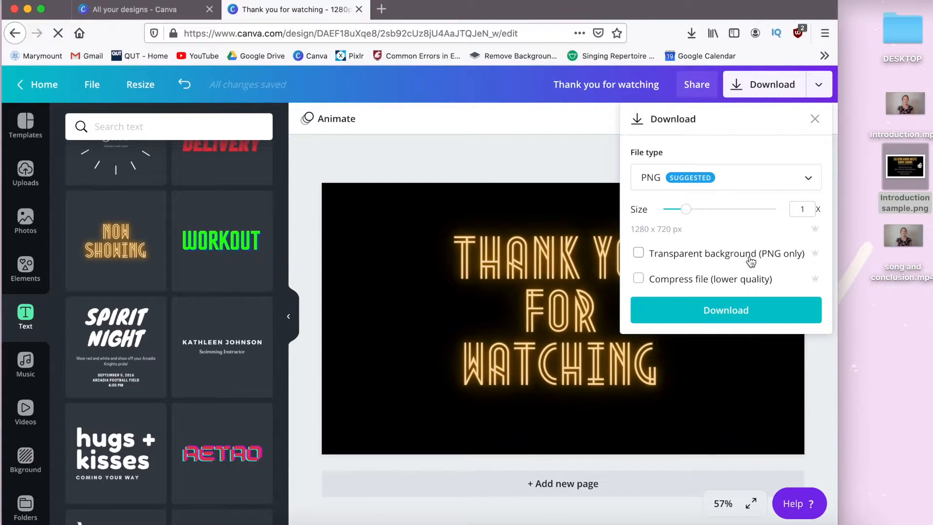
pyautogui.click(727, 314)
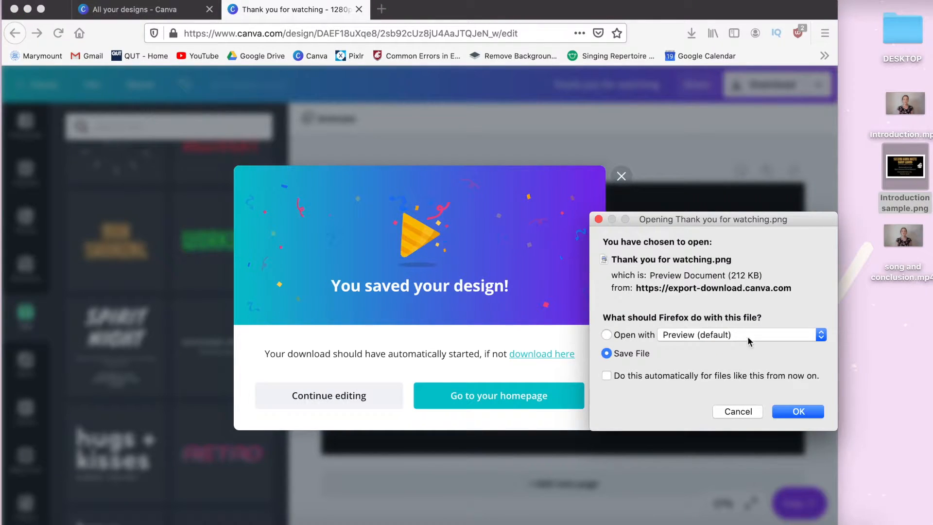
pyautogui.click(798, 412)
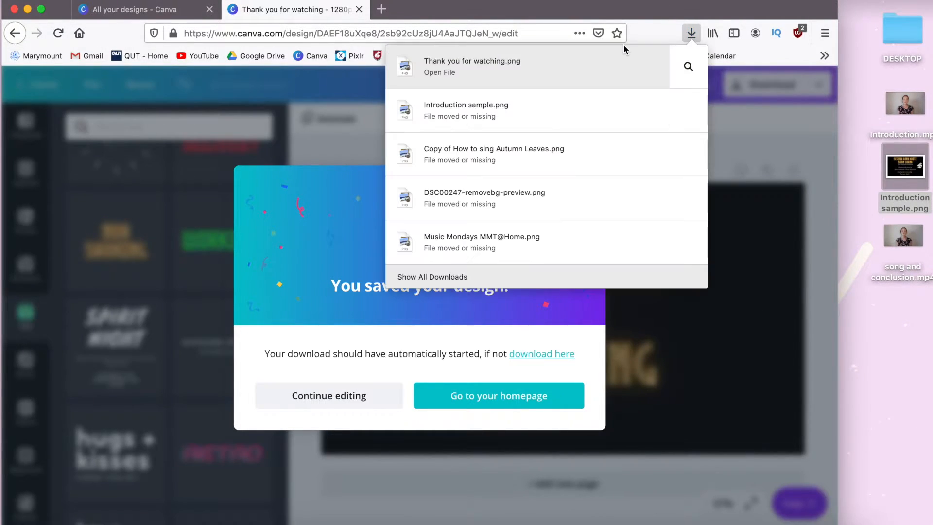
# Place Thank you for watching.png below the song and conclusion video on the desktop, and close the browser window.
pyautogui.moveTo(918, 324); pyautogui.dragTo(919, 326)
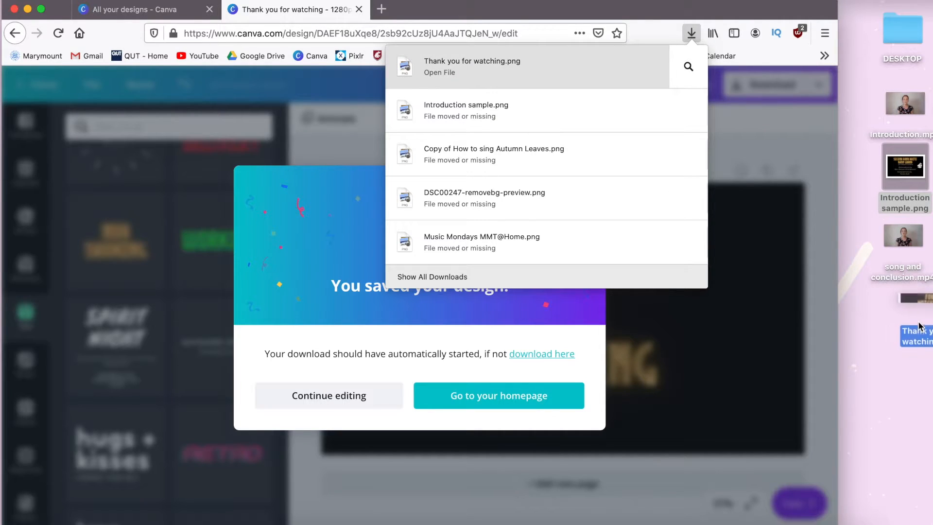
pyautogui.click(891, 326)
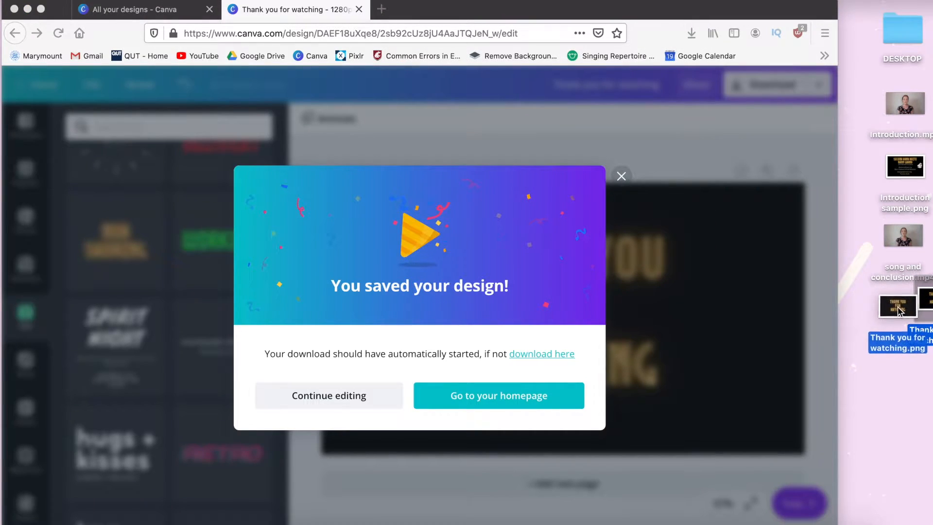
pyautogui.click(14, 8)
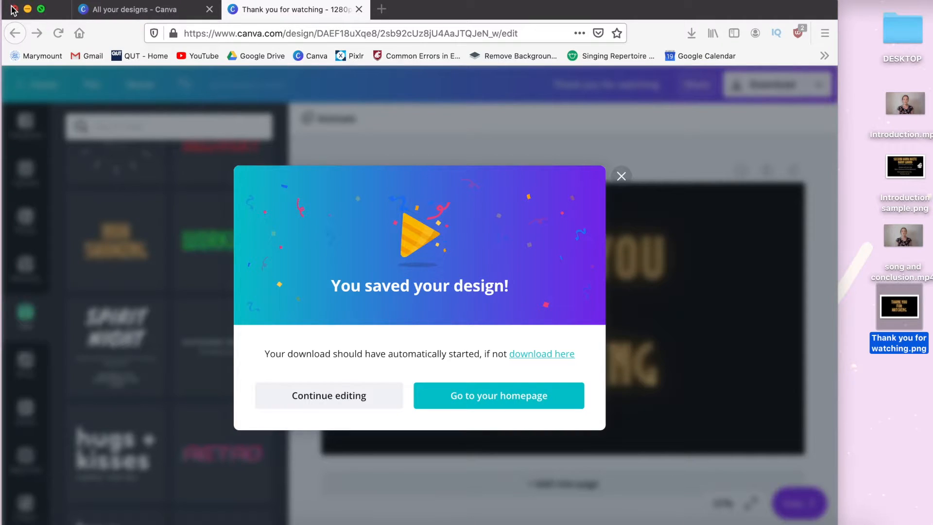
# Switch to iMovie and create a new Movie project.
pyautogui.click(513, 149)
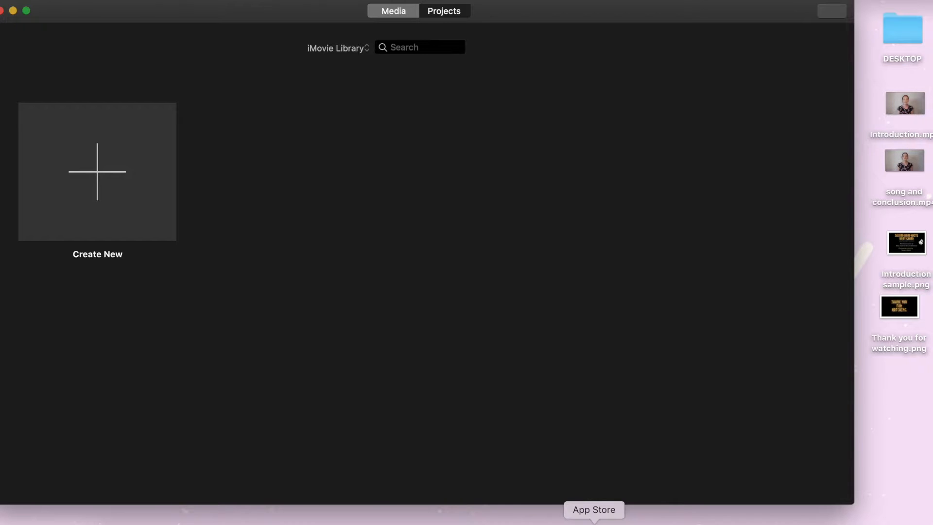
pyautogui.click(99, 172)
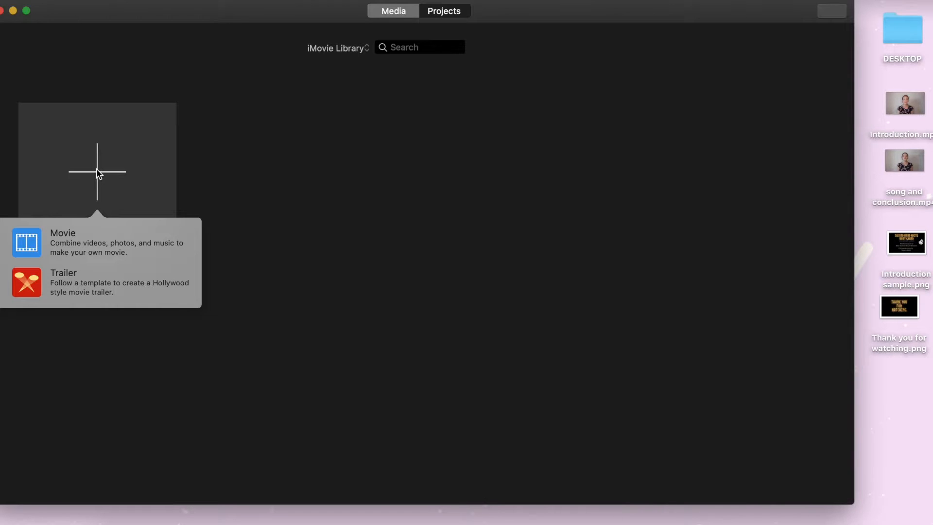
pyautogui.click(43, 239)
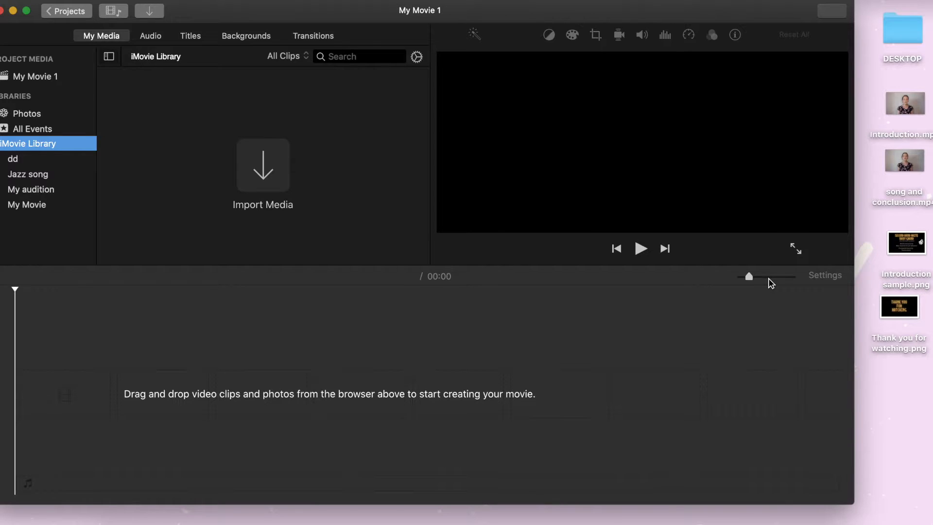
# Add the Introduction video from the desktop to the timeline, followed by the song and conclusion video.
pyautogui.moveTo(750, 277); pyautogui.dragTo(780, 277)
pyautogui.click(173, 358)
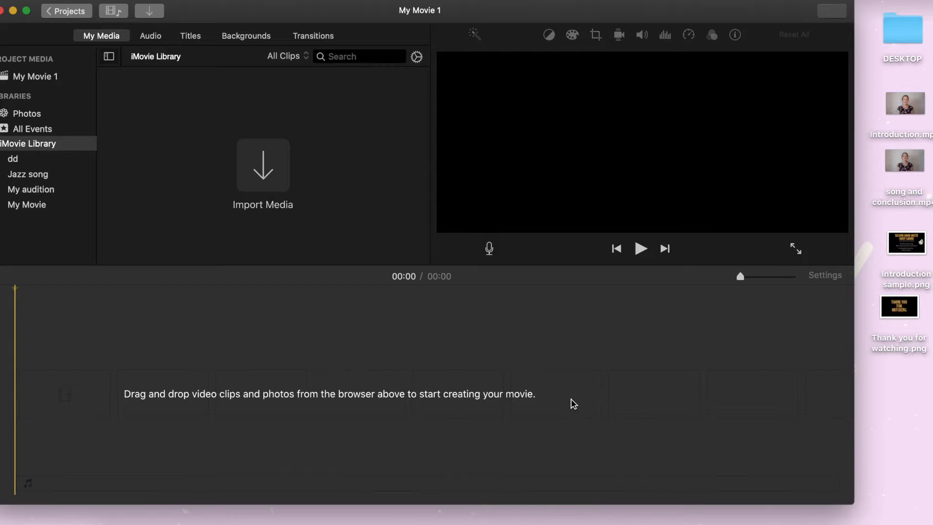
pyautogui.click(893, 113)
pyautogui.moveTo(894, 113); pyautogui.dragTo(44, 408)
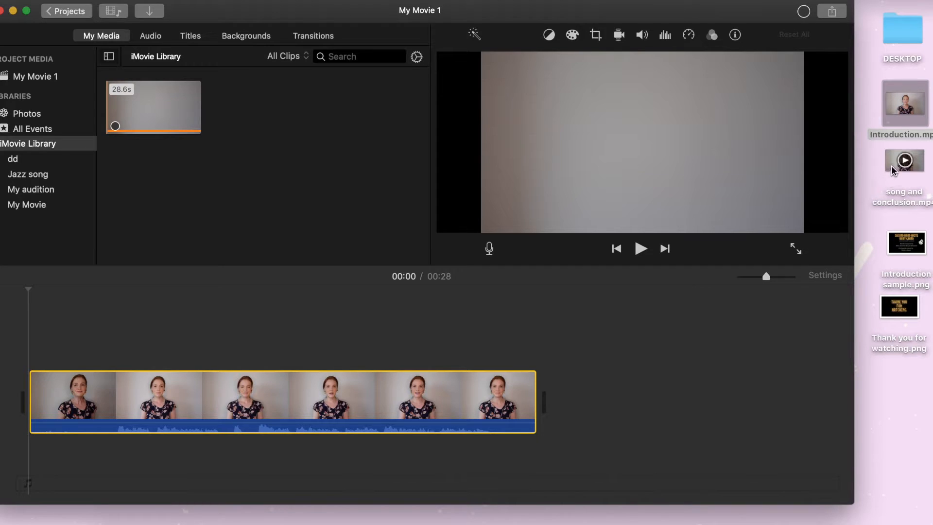
pyautogui.moveTo(893, 170); pyautogui.dragTo(617, 394)
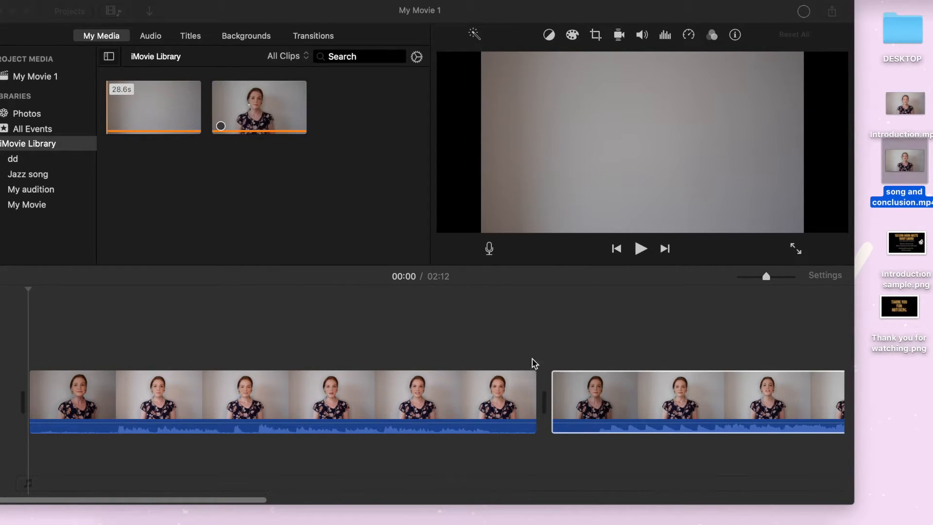
pyautogui.moveTo(766, 276); pyautogui.dragTo(740, 276)
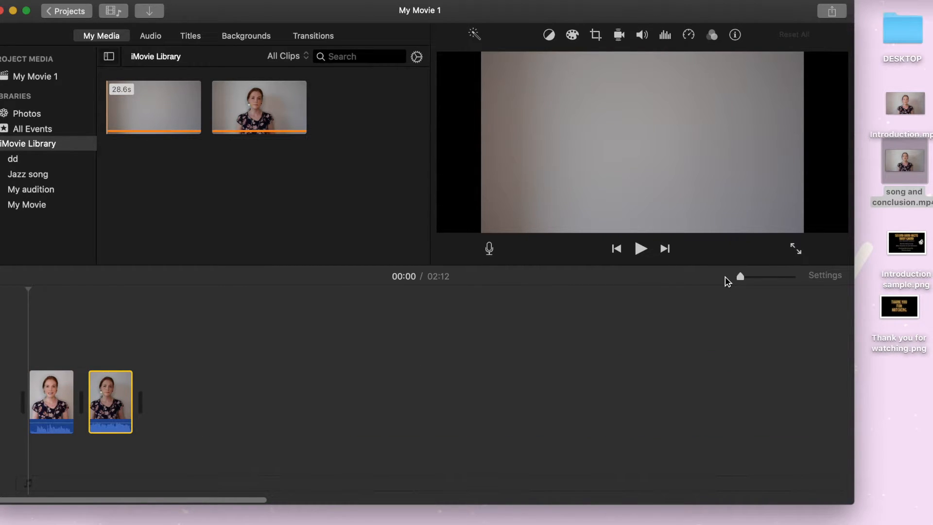
pyautogui.click(760, 277)
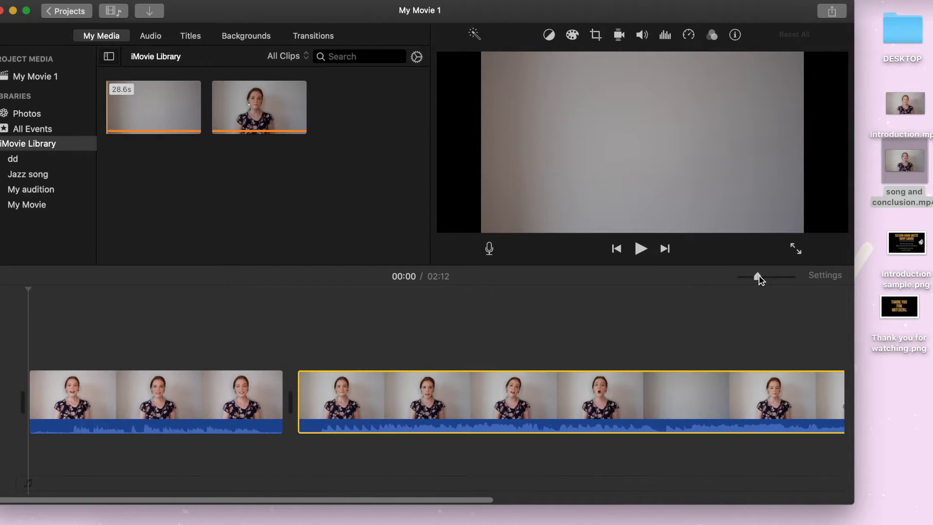
pyautogui.moveTo(759, 277); pyautogui.dragTo(748, 277)
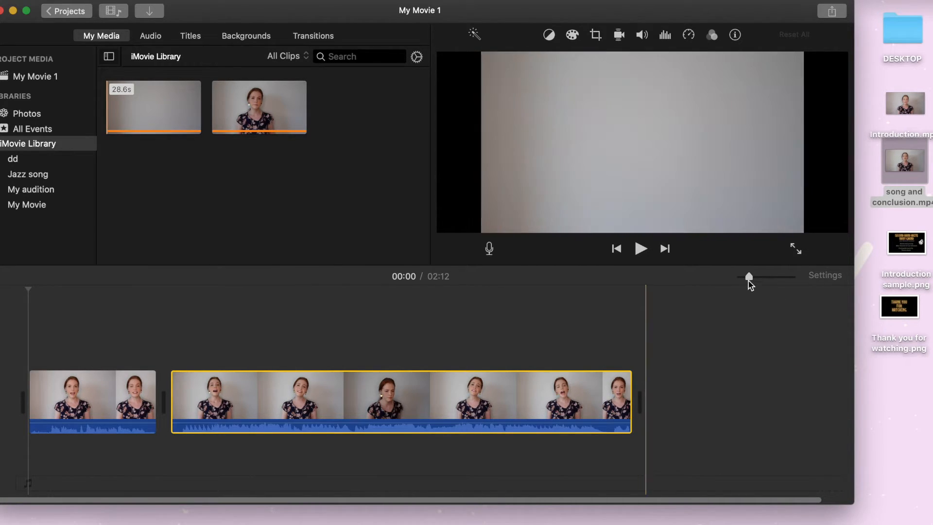
# Examine the opening of the introduction clip in an enlarged timeline and play it from about 00:09 to locate the start of the speech.
pyautogui.click(792, 277)
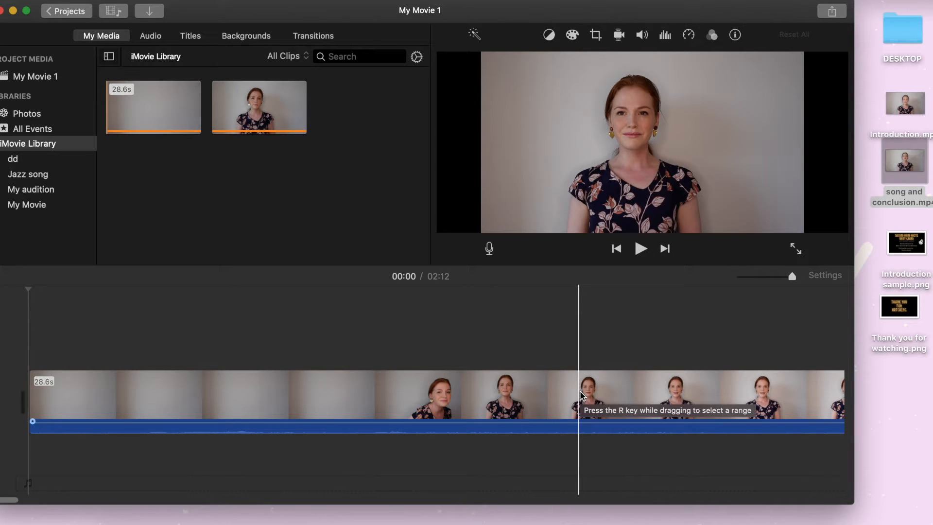
pyautogui.click(751, 277)
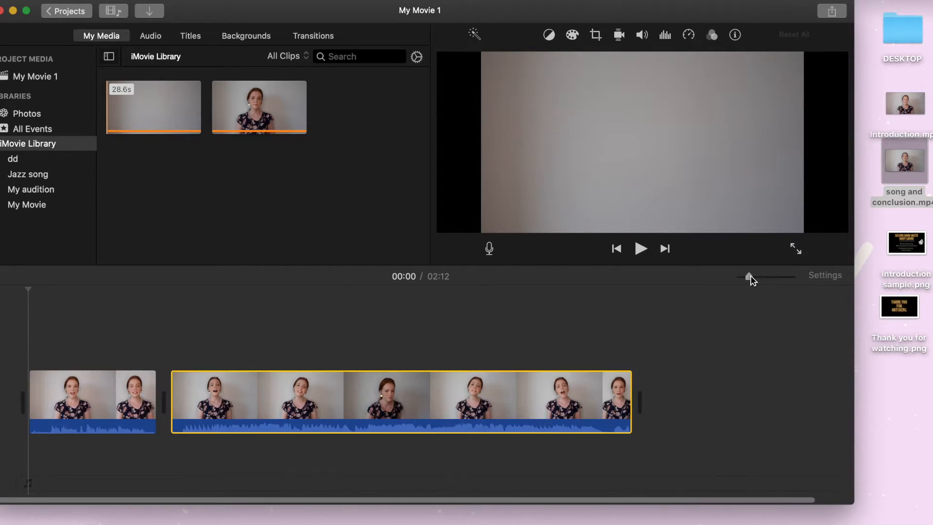
pyautogui.moveTo(751, 281); pyautogui.dragTo(811, 277)
pyautogui.hscroll(2, 565, 438)
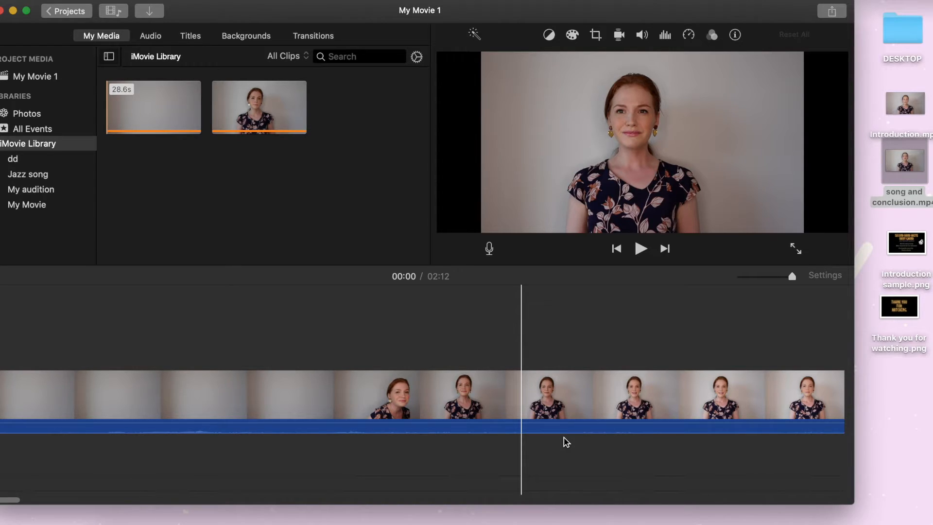
pyautogui.hscroll(15, 533, 385)
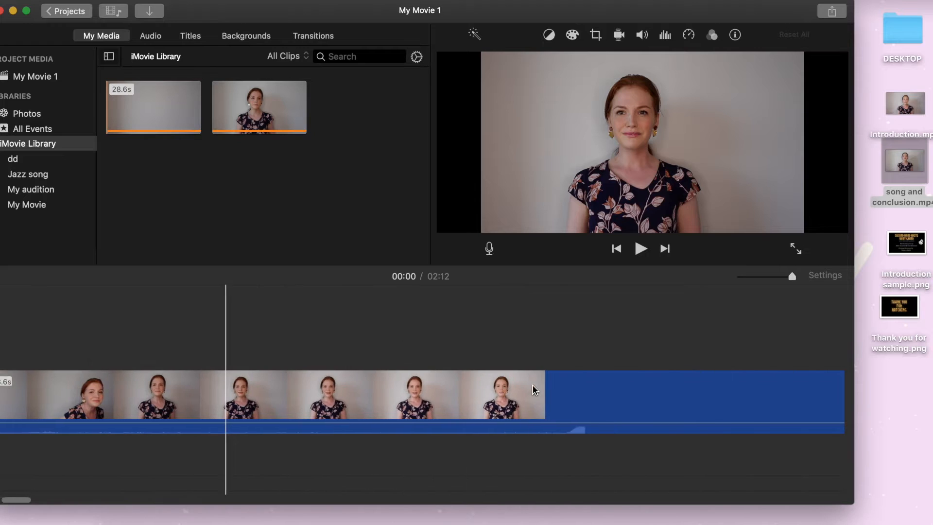
pyautogui.hscroll(3, 525, 384)
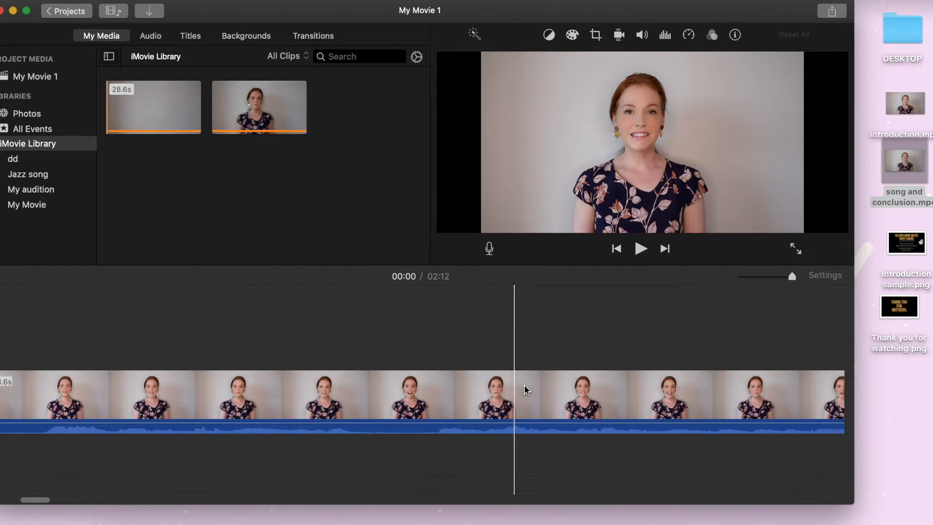
pyautogui.hscroll(10, 440, 389)
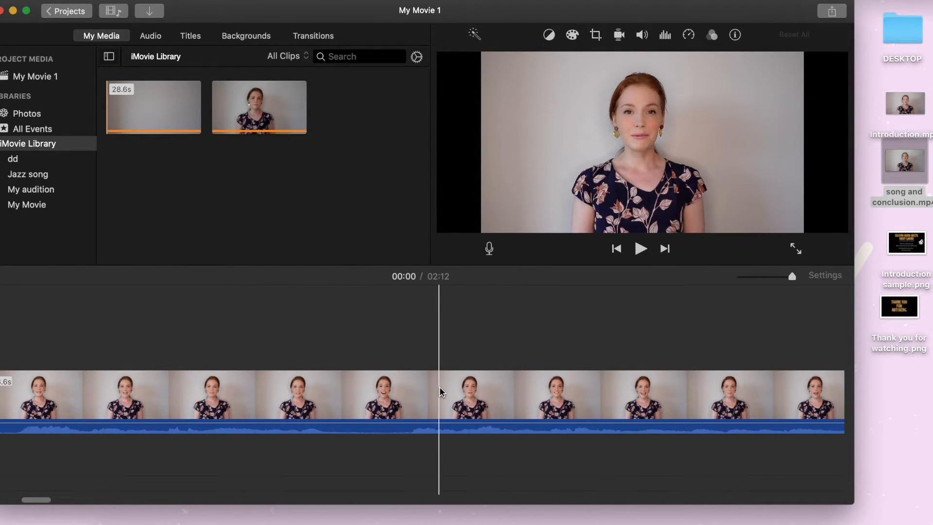
pyautogui.hscroll(-5, 440, 390)
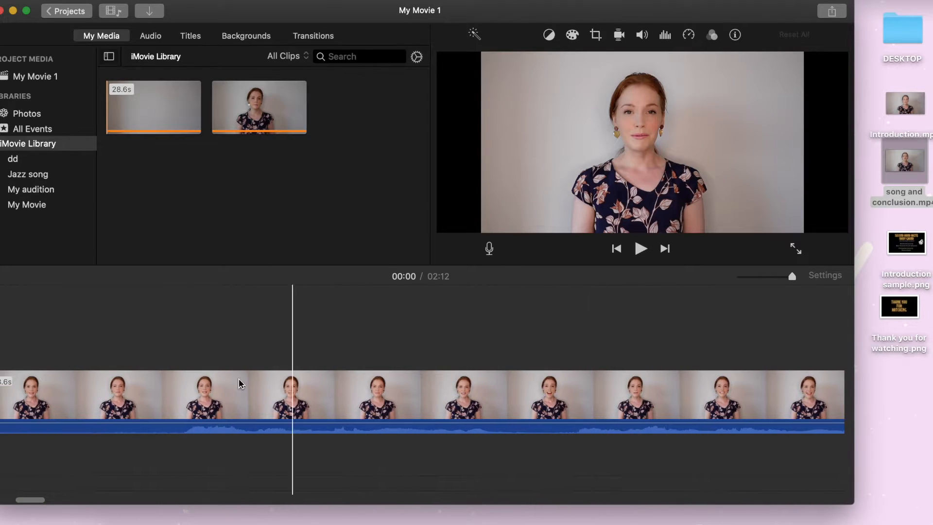
pyautogui.click(176, 384)
pyautogui.press('space')
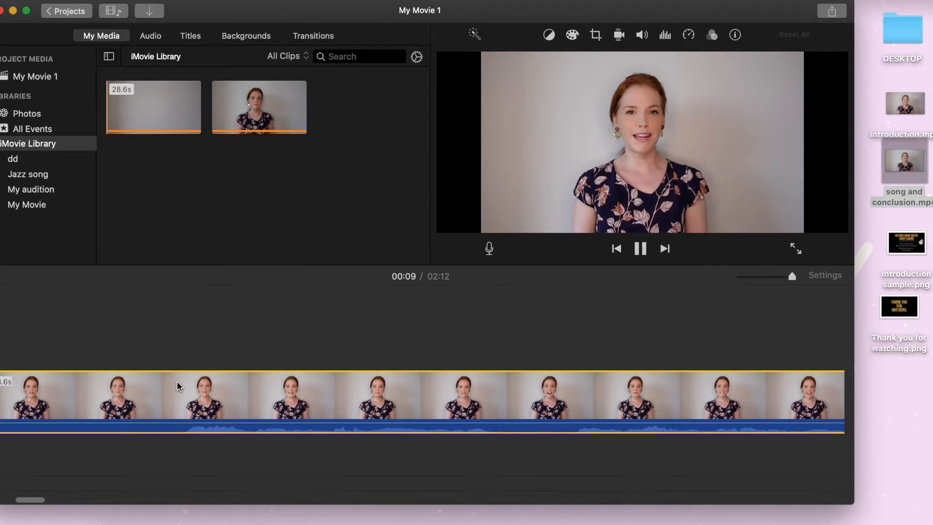
pyautogui.press('space')
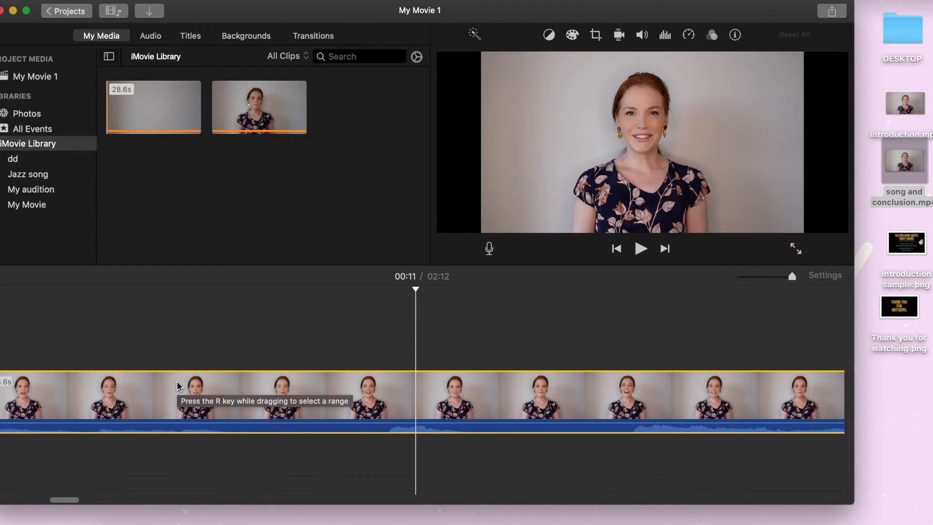
# Split the introduction clip at 00:12, just before the greeting, and delete the section before the split.
pyautogui.click(358, 410)
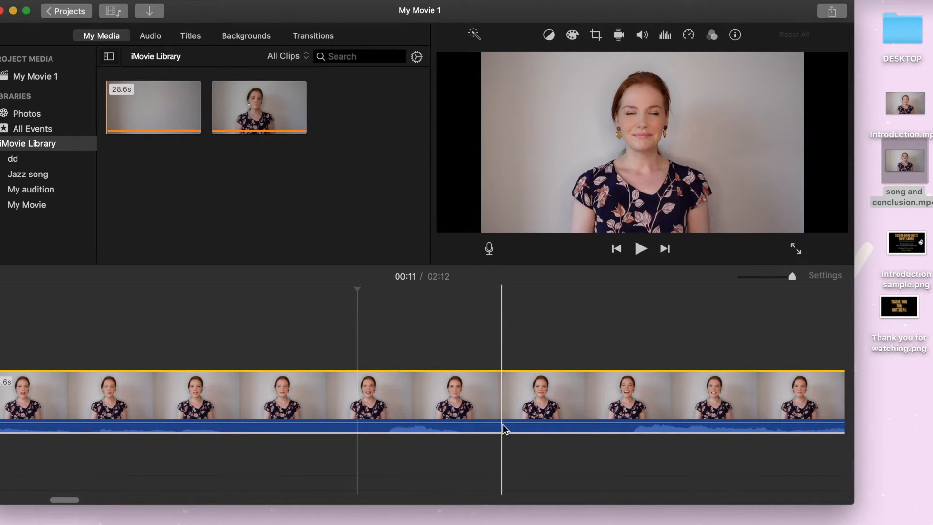
pyautogui.click(368, 408)
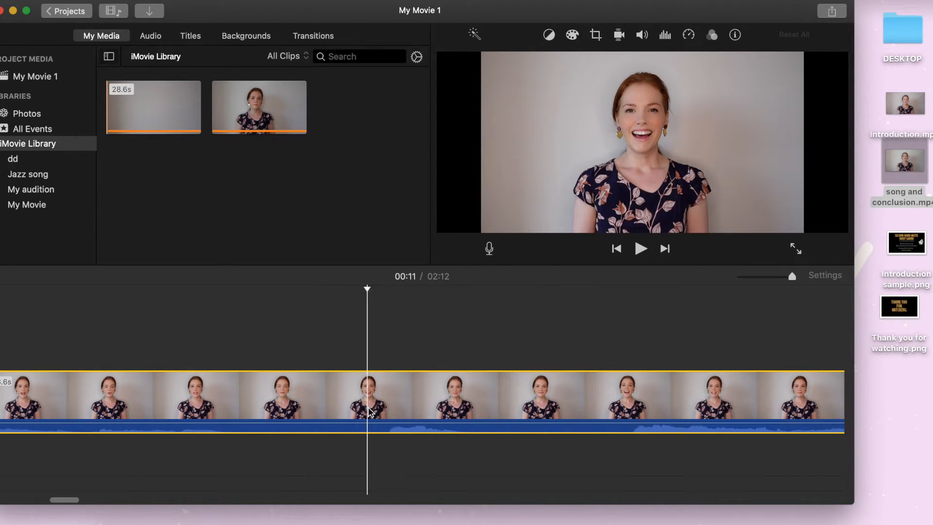
pyautogui.press('space')
pyautogui.press('space')
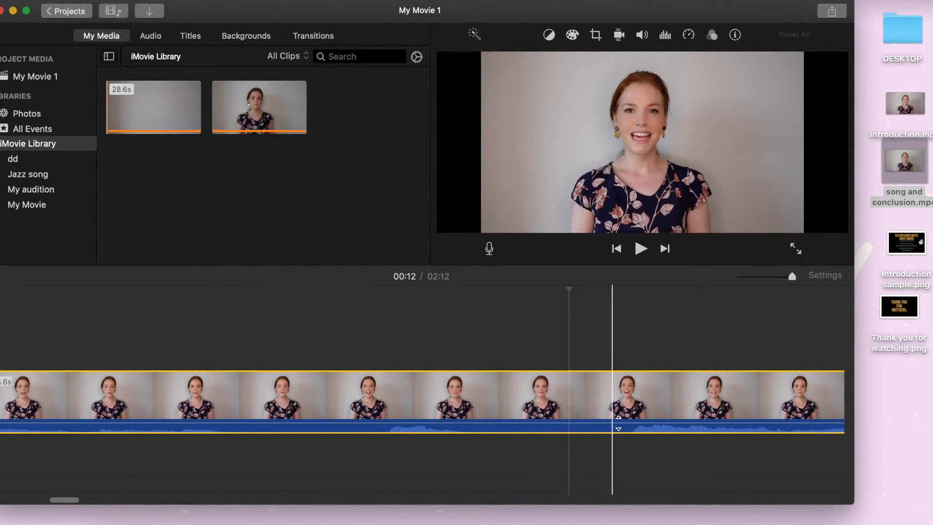
pyautogui.click(631, 409)
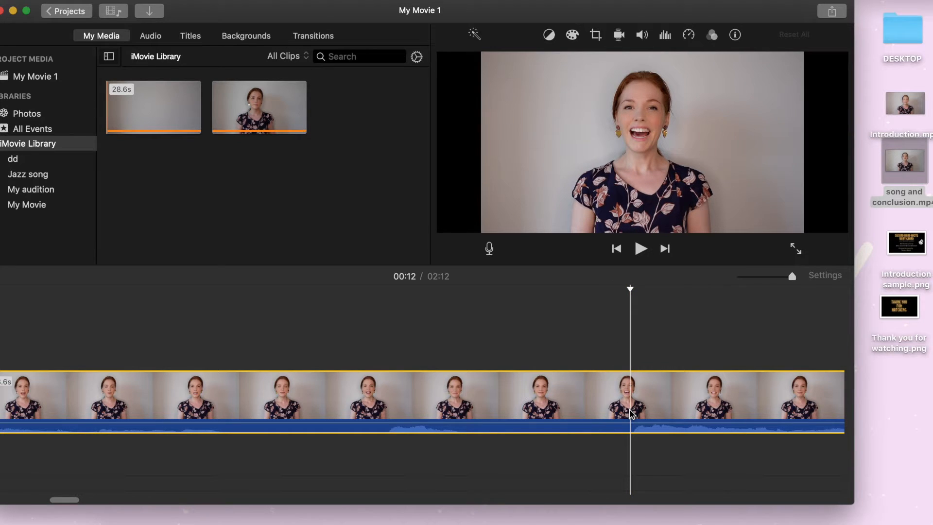
pyautogui.press('super+b')
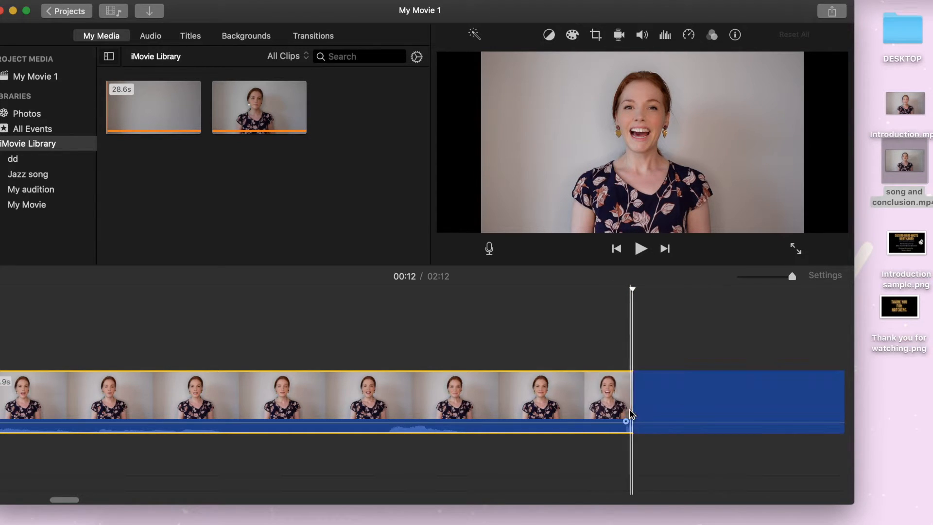
pyautogui.click(576, 397)
pyautogui.press('Delete')
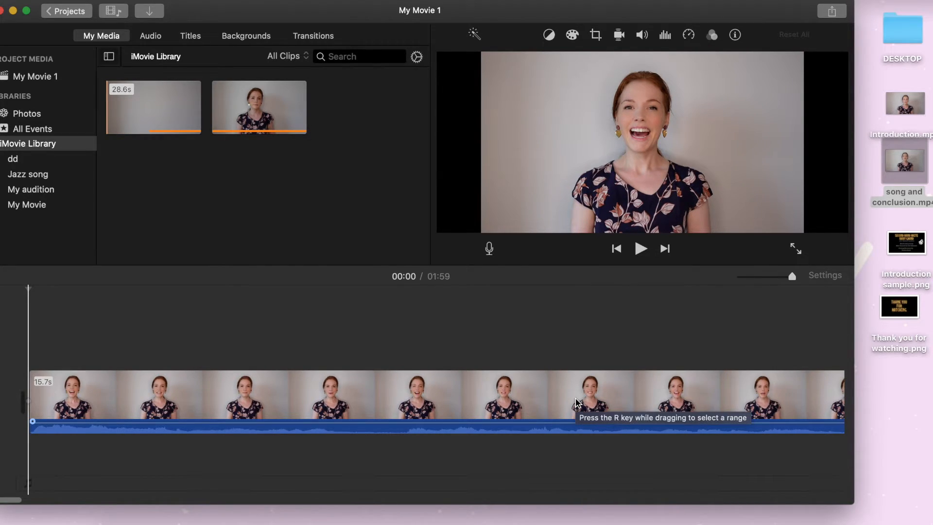
# Play the introduction through to the end of its speech, split it at 00:13 and delete the leftover 2.4-second piece.
pyautogui.press('space')
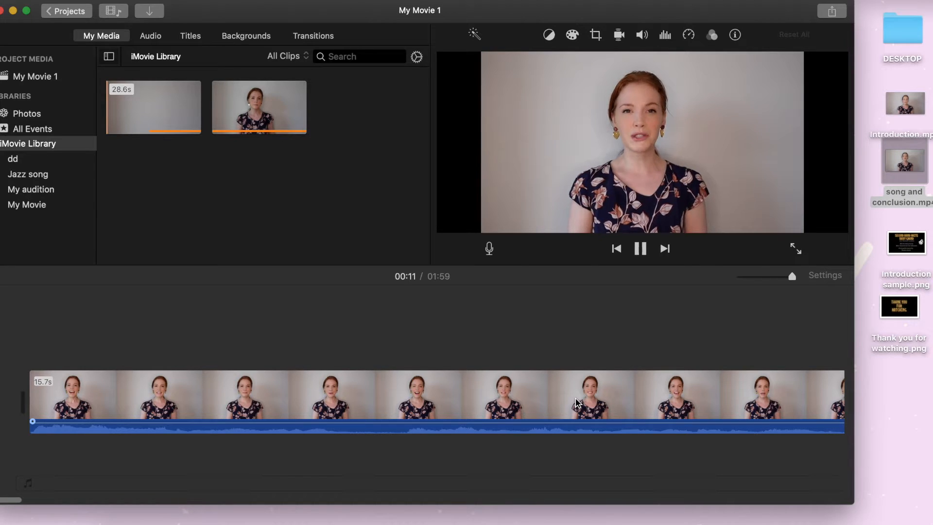
pyautogui.press('space')
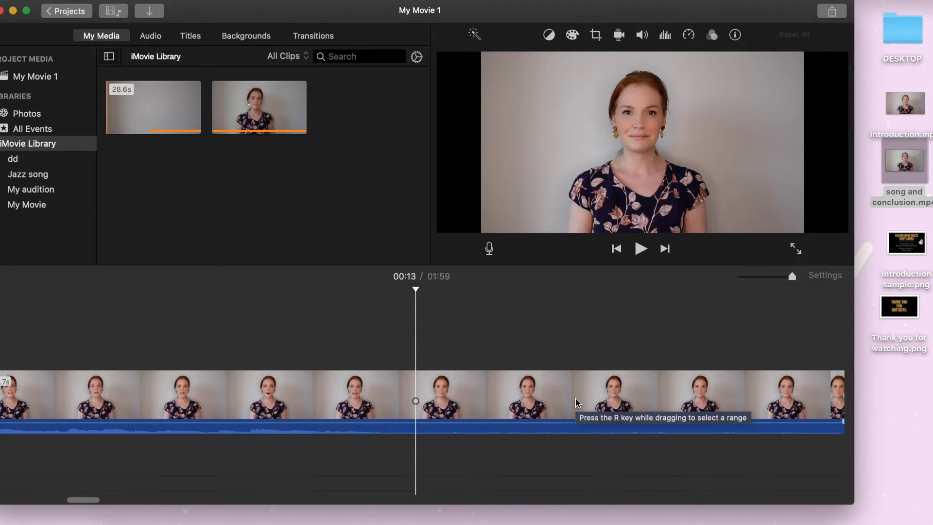
pyautogui.press('super+b')
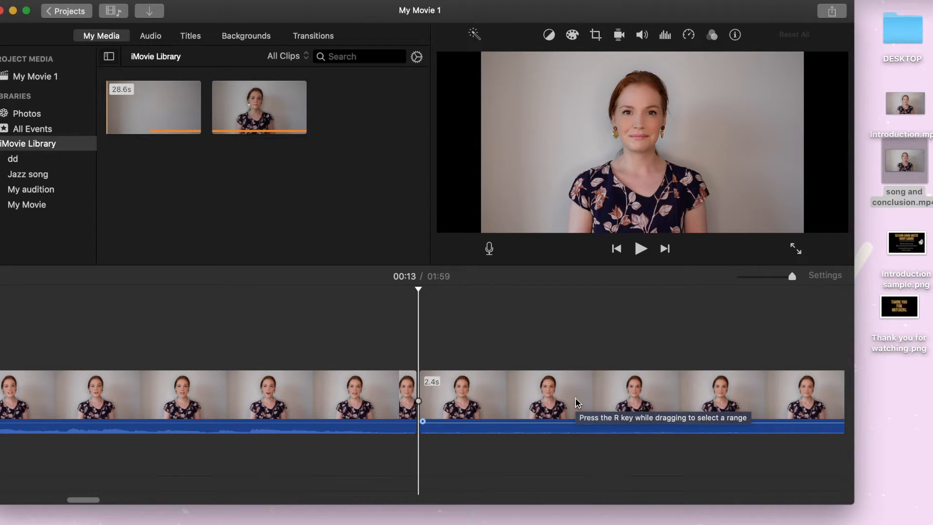
pyautogui.click(770, 279)
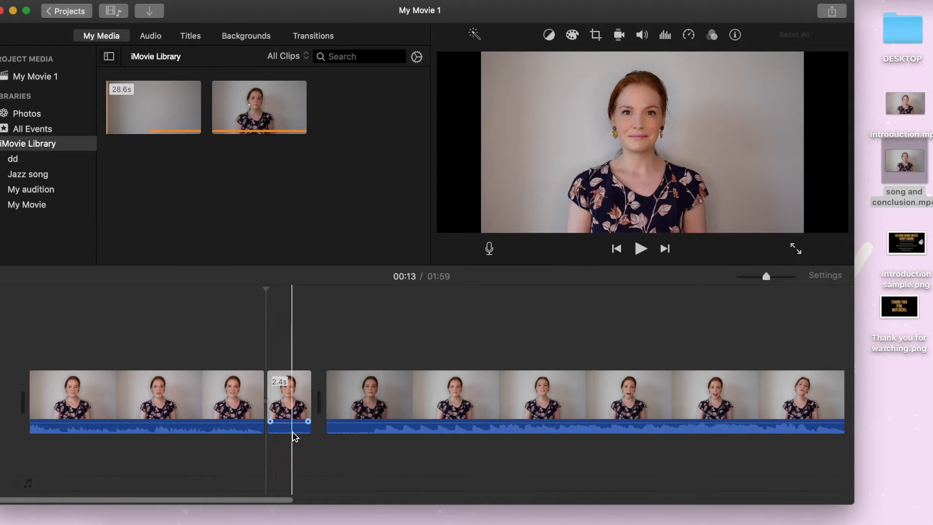
pyautogui.click(290, 407)
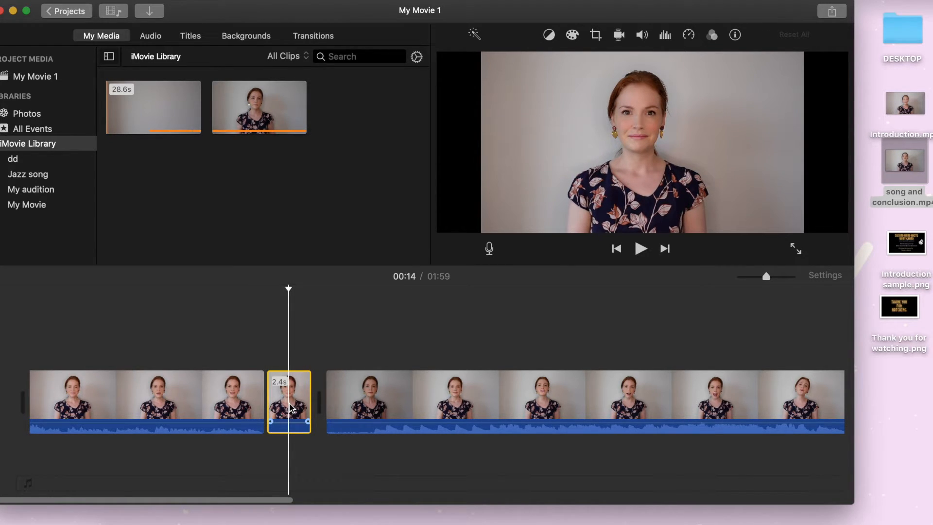
pyautogui.press('Delete')
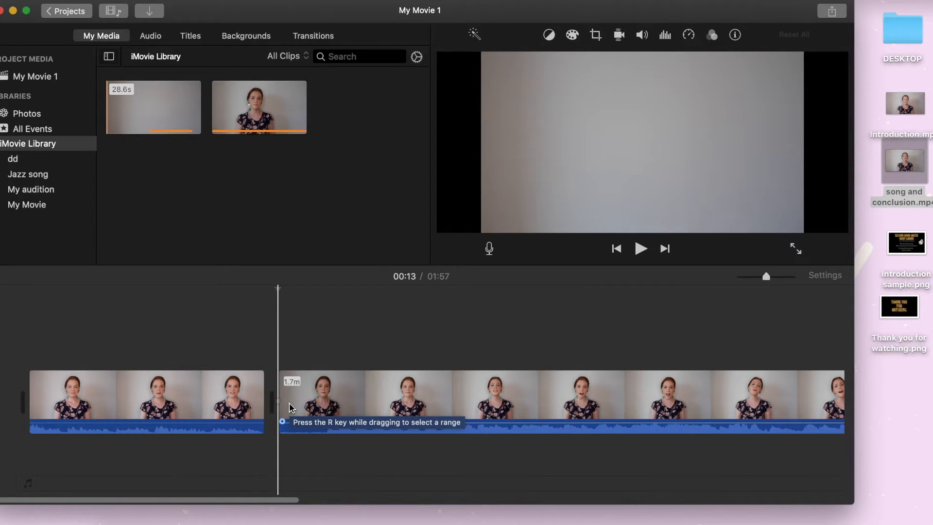
# Split the song and conclusion clip about two seconds in, where the singer is standing in place, and delete its opening piece.
pyautogui.click(777, 276)
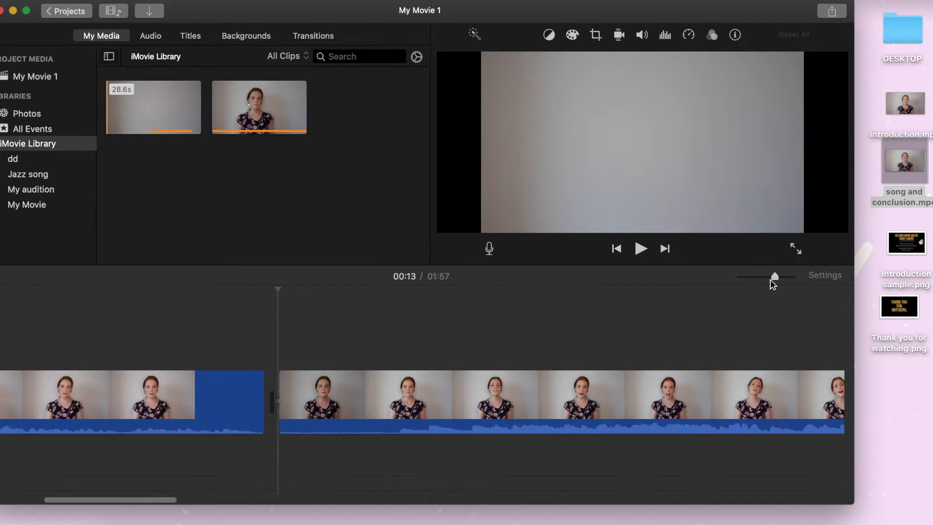
pyautogui.click(394, 388)
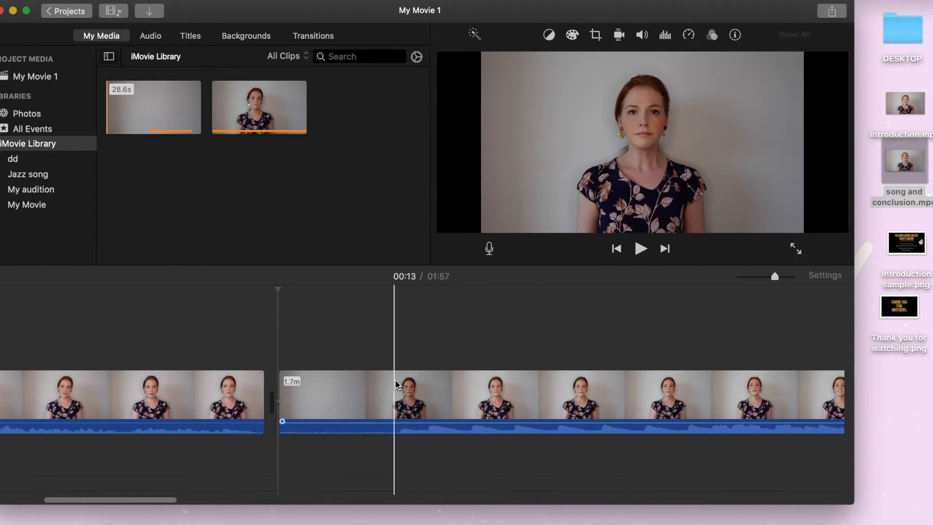
pyautogui.press('super+b')
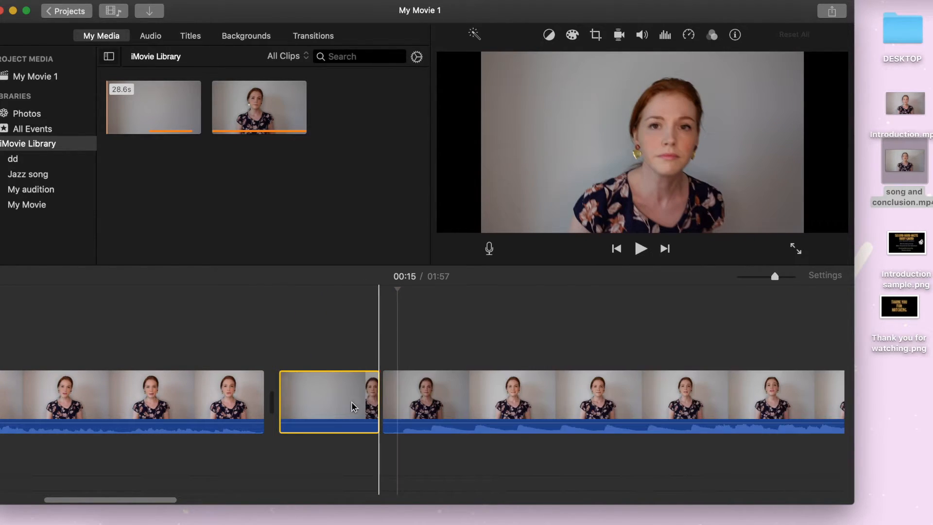
pyautogui.press('Delete')
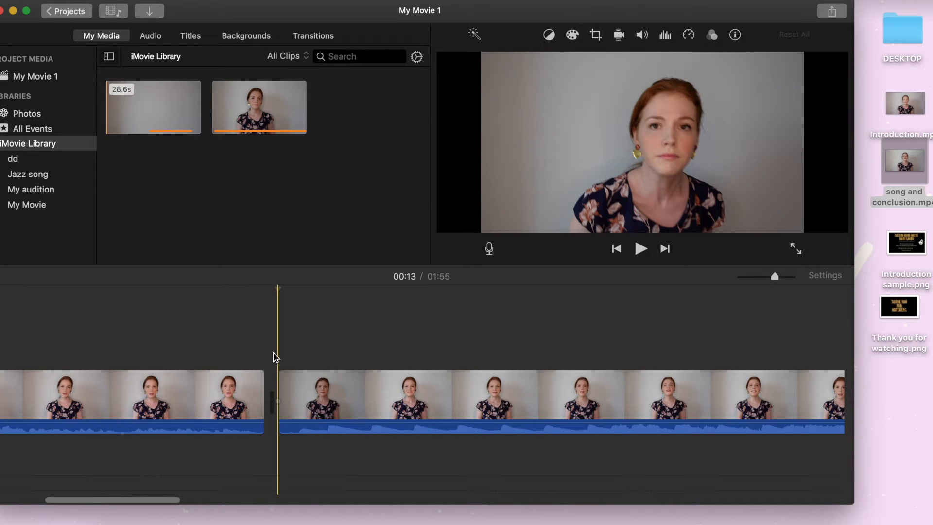
# Review the start of the song clip, trim another short piece off its beginning, and play the cut again.
pyautogui.press('space')
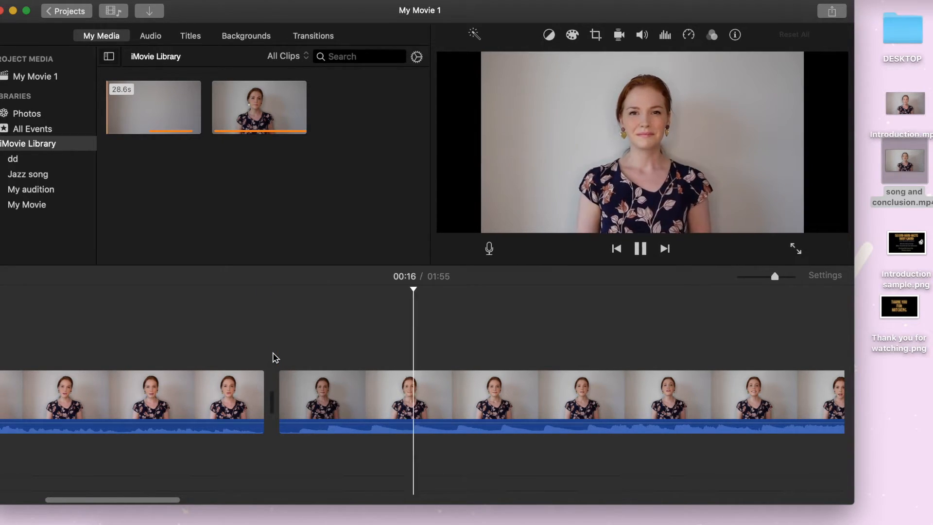
pyautogui.press('space')
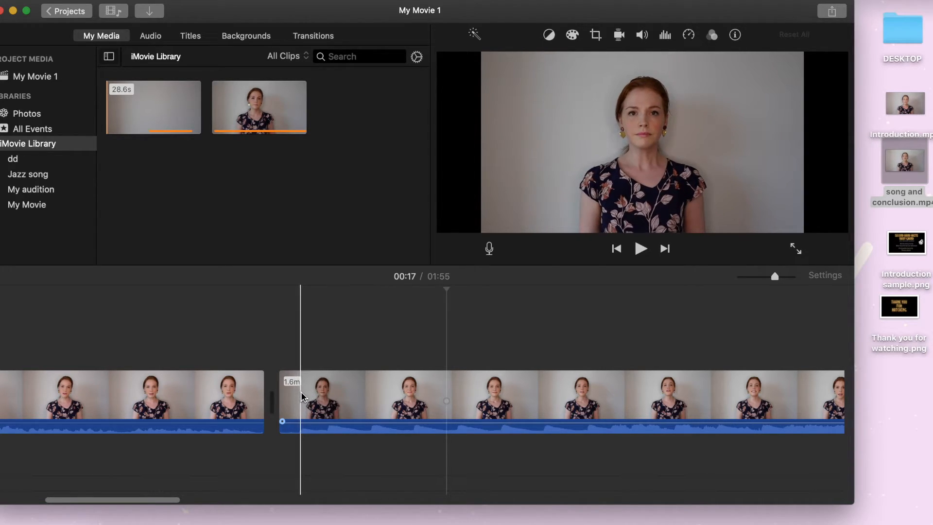
pyautogui.click(303, 396)
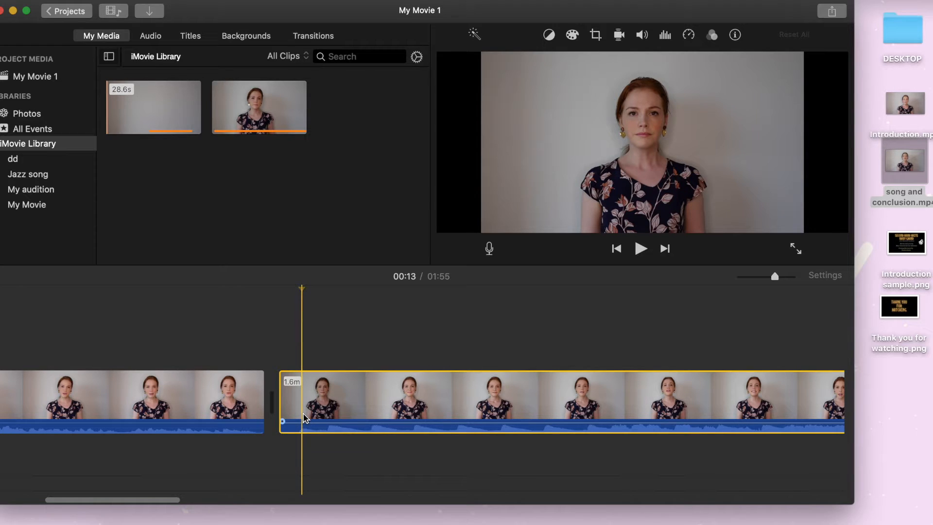
pyautogui.press('super+b')
pyautogui.press('Delete')
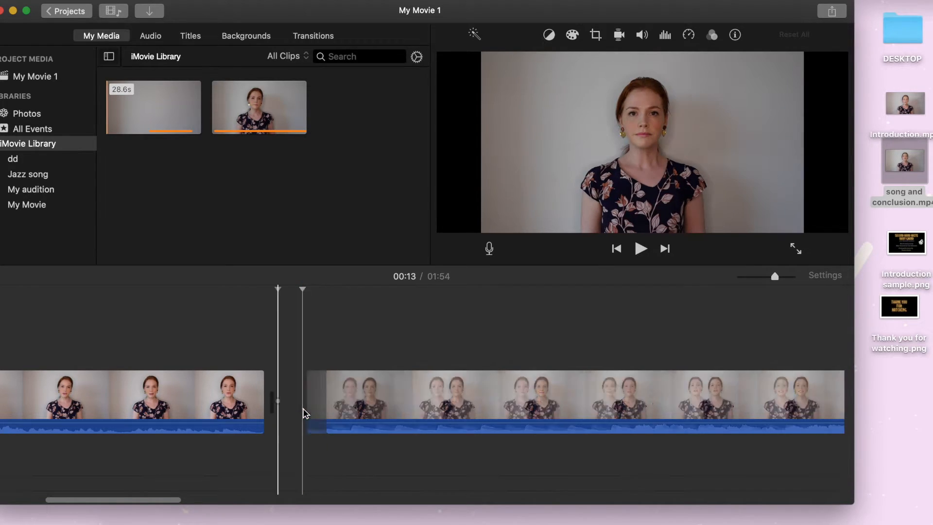
pyautogui.press('space')
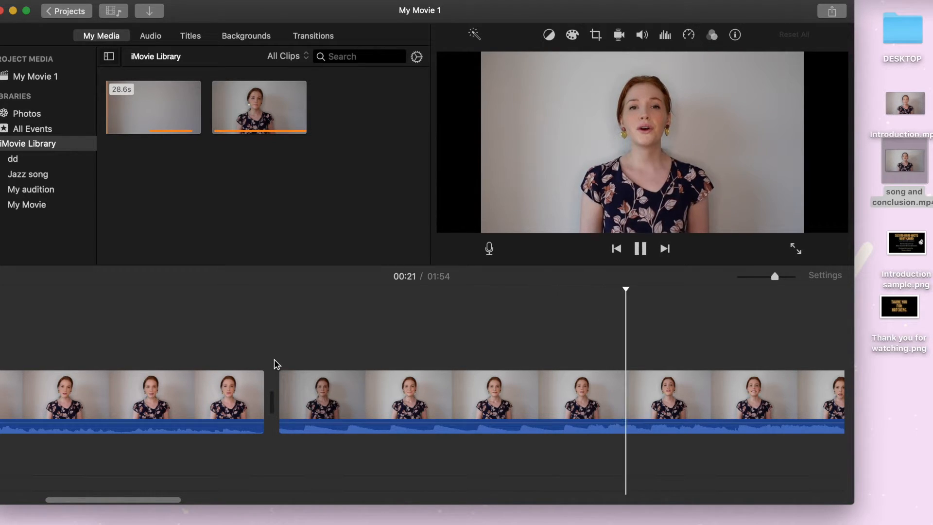
pyautogui.press('space')
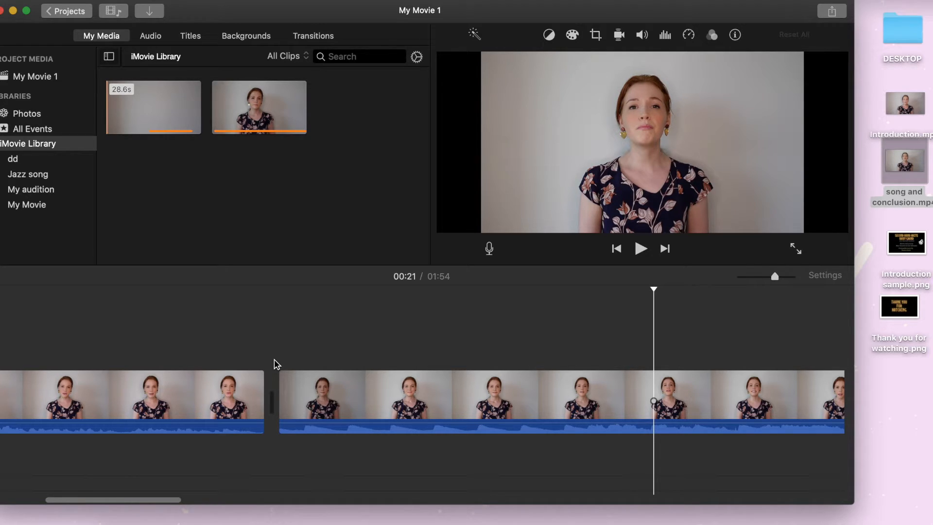
# Select the introduction and song clips together and raise their highlights in color correction.
pyautogui.moveTo(775, 277); pyautogui.dragTo(752, 277)
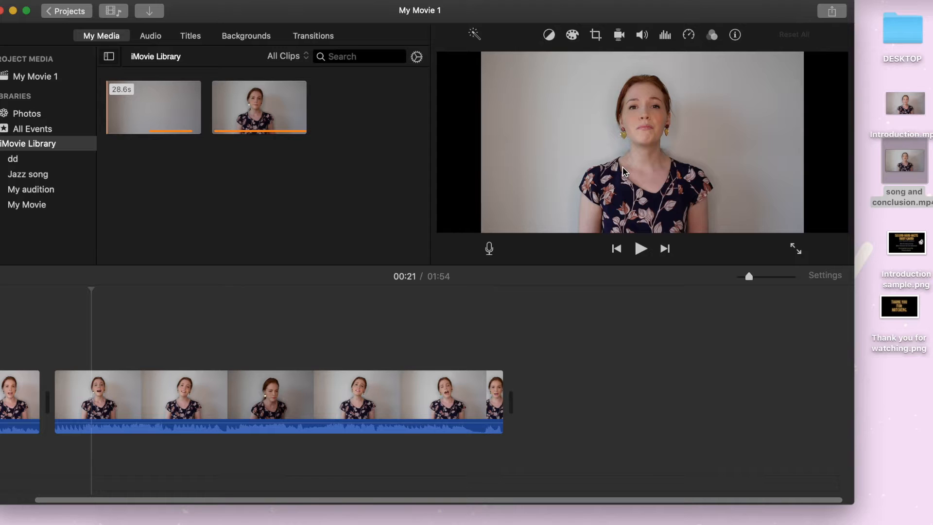
pyautogui.hscroll(-3, 393, 406)
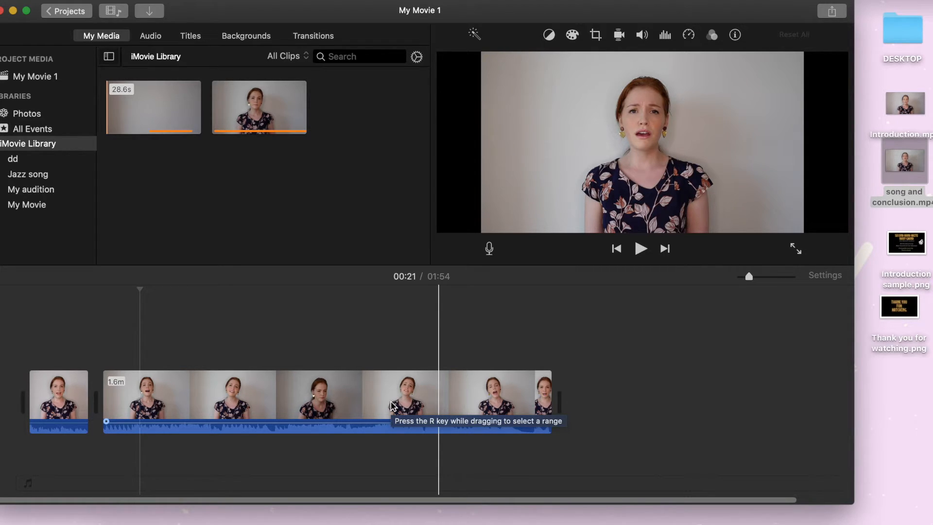
pyautogui.click(44, 402)
pyautogui.keyDown('super'); pyautogui.click(196, 398); pyautogui.keyUp('super')
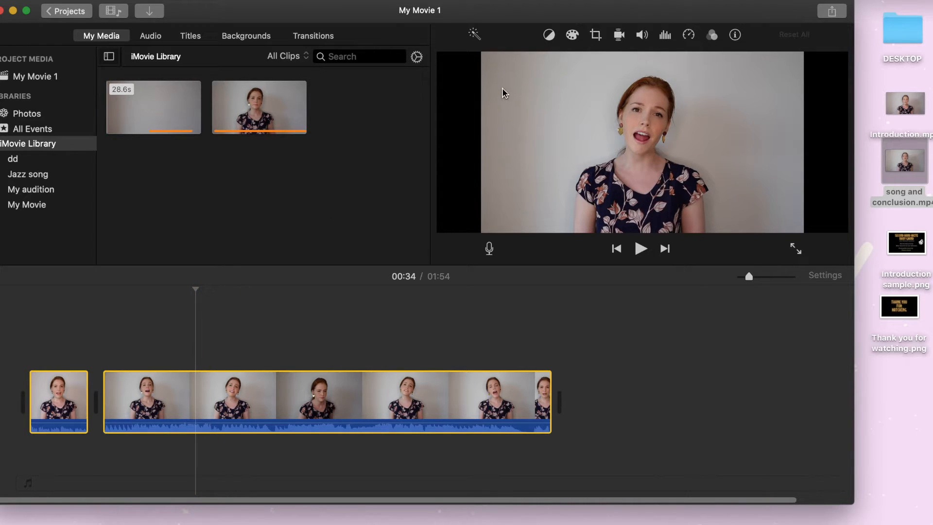
pyautogui.click(572, 36)
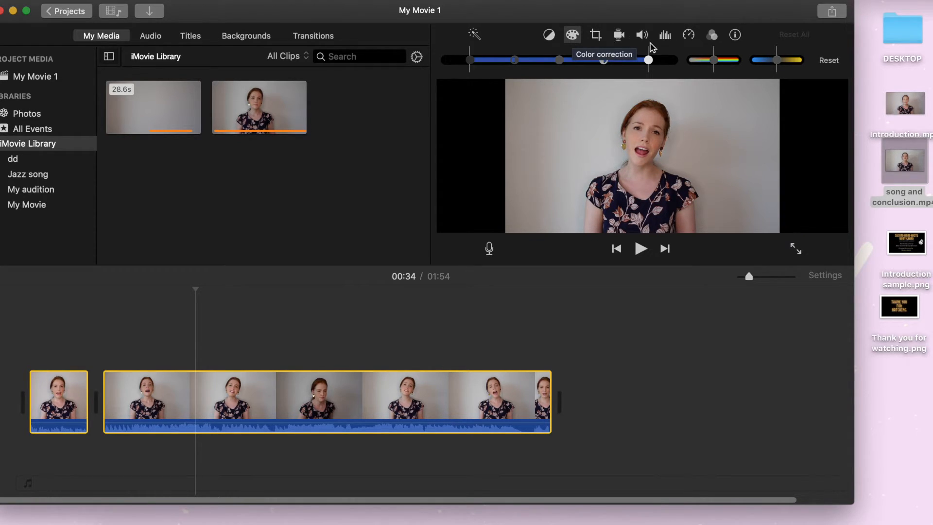
pyautogui.moveTo(649, 60); pyautogui.dragTo(659, 60)
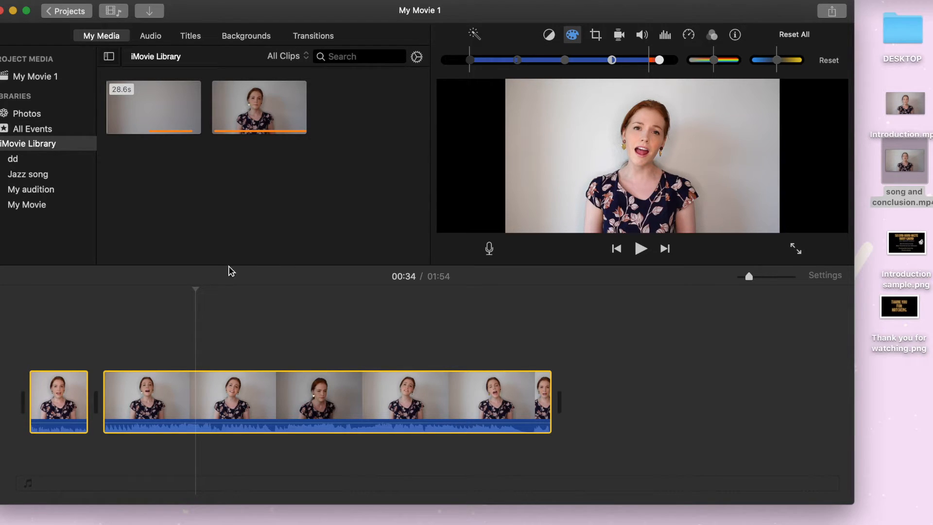
# Check the opening of the song clip, nudge its highlights up, and raise its shadows and brightness in color correction.
pyautogui.click(155, 367)
pyautogui.click(162, 368)
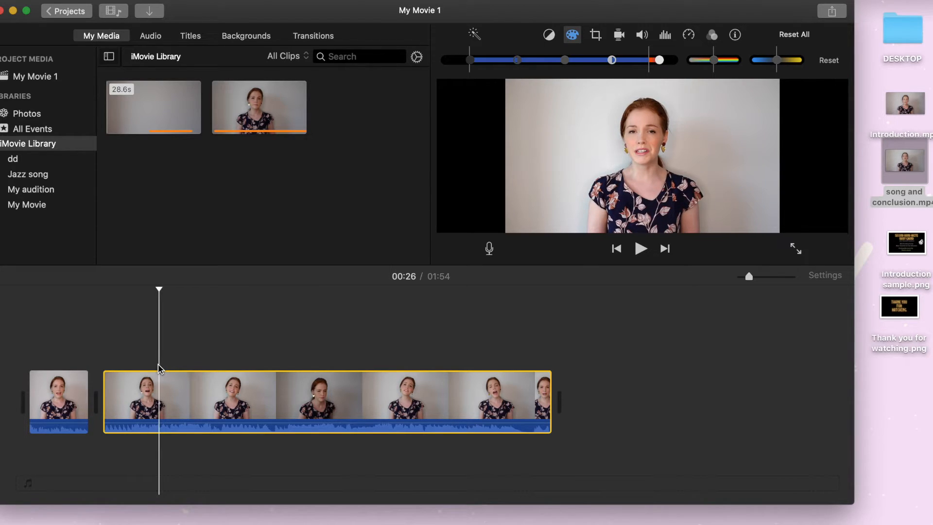
pyautogui.click(141, 366)
pyautogui.click(132, 363)
pyautogui.click(128, 361)
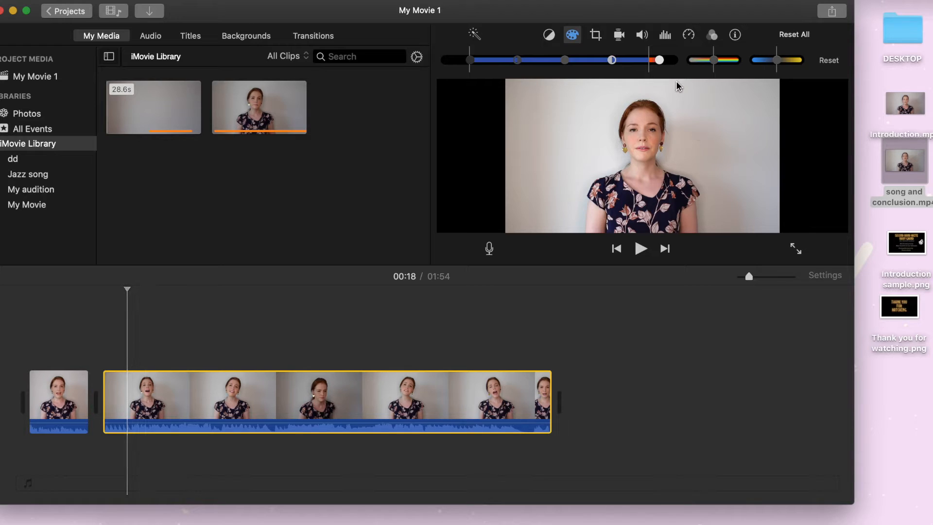
pyautogui.moveTo(662, 60); pyautogui.dragTo(663, 60)
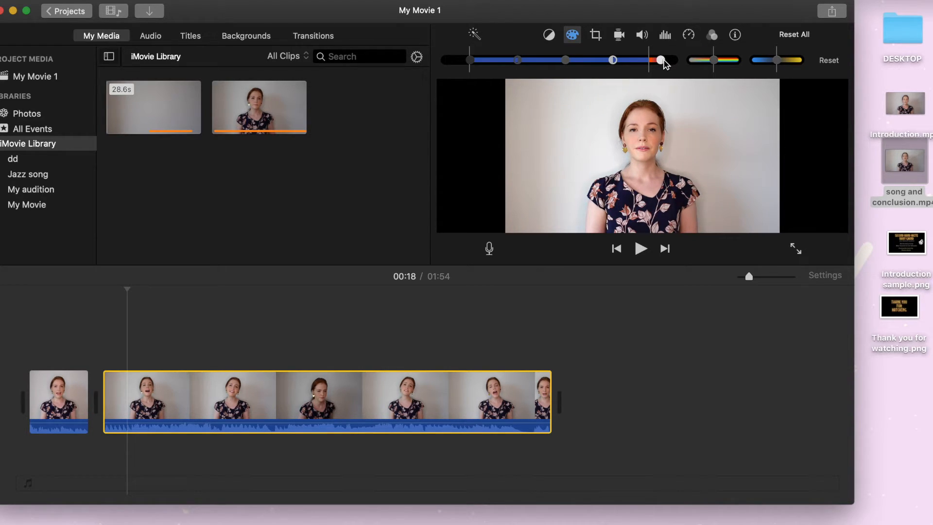
pyautogui.moveTo(470, 60); pyautogui.dragTo(488, 65)
pyautogui.moveTo(574, 61); pyautogui.dragTo(589, 65)
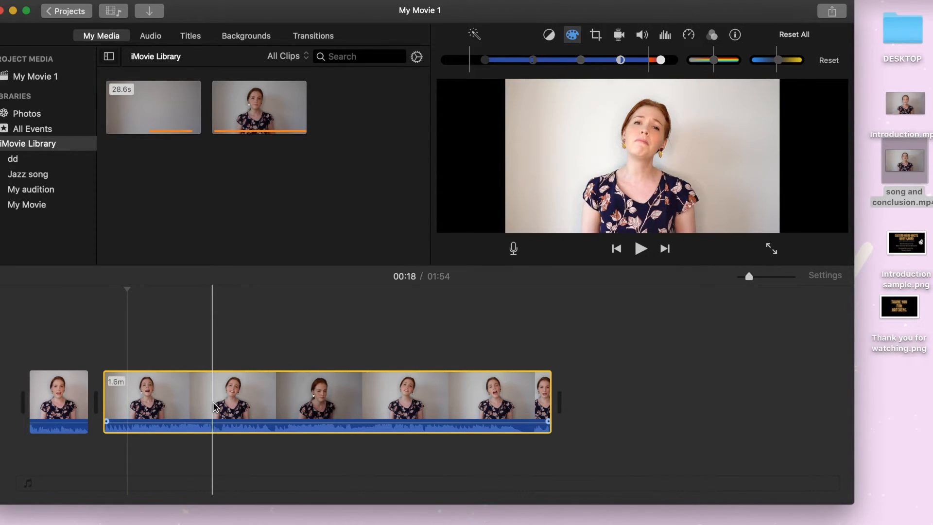
pyautogui.click(110, 359)
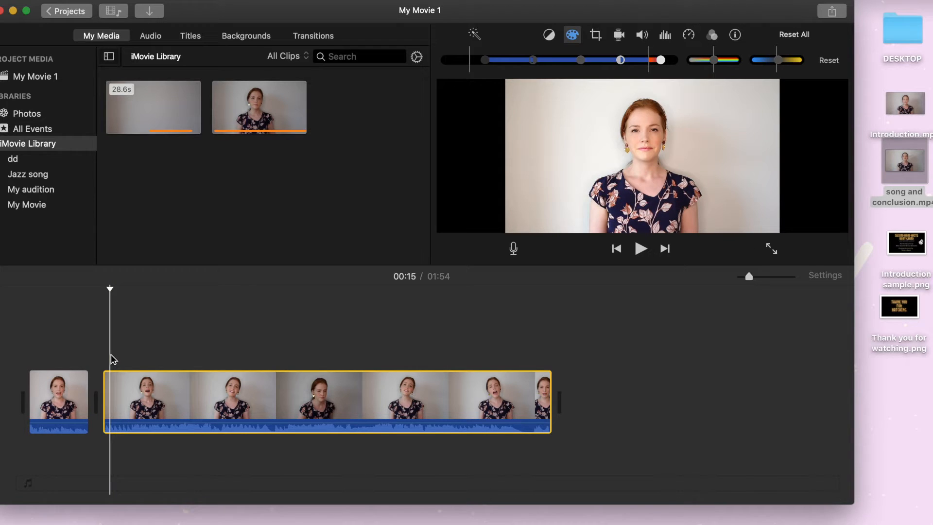
# Raise the introduction clip's shadows and brightness to match the song clip, and check its first frame.
pyautogui.click(72, 394)
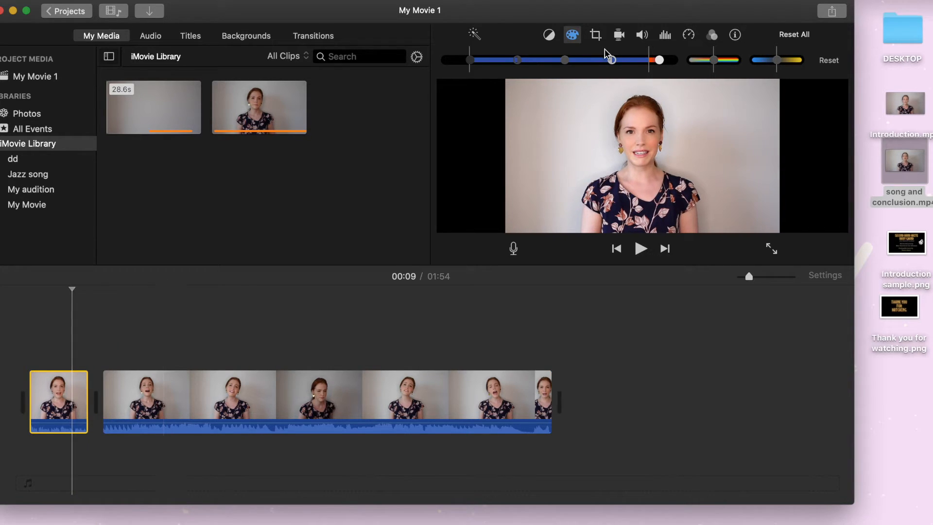
pyautogui.moveTo(470, 60); pyautogui.dragTo(483, 61)
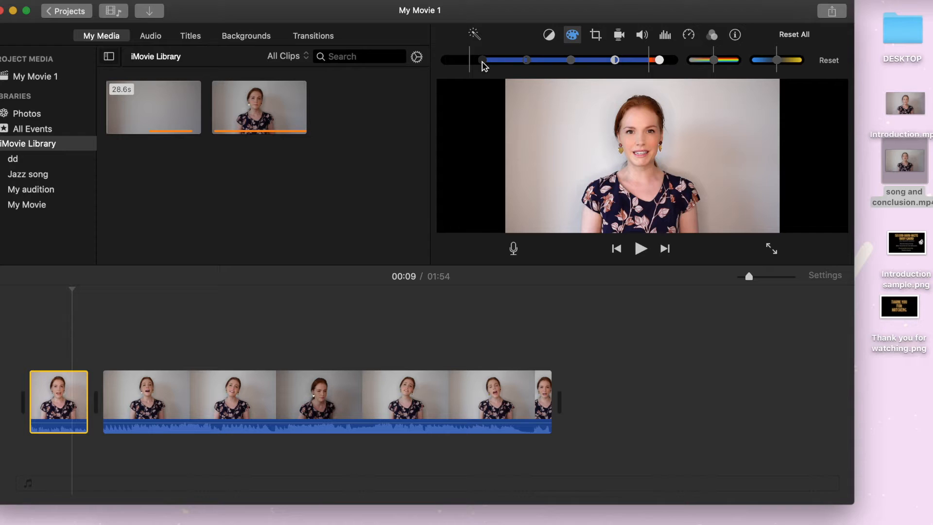
pyautogui.moveTo(573, 59); pyautogui.dragTo(580, 60)
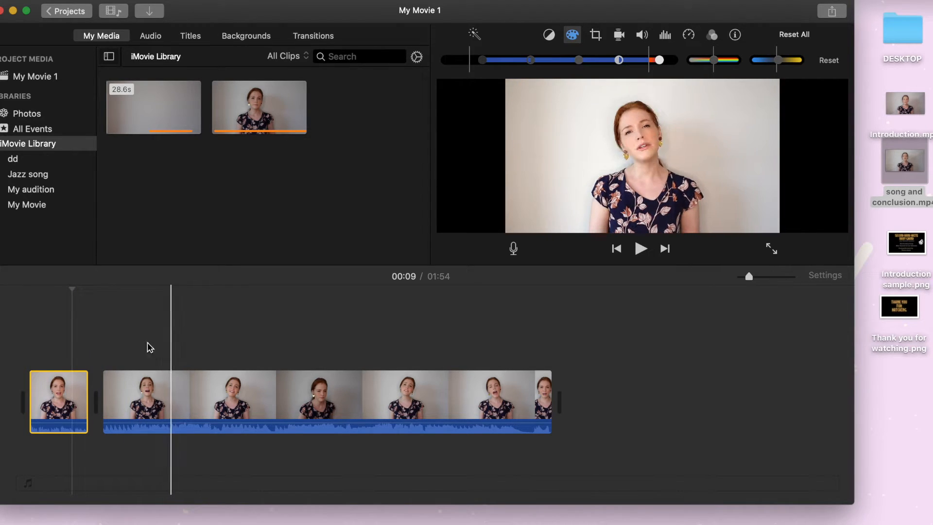
pyautogui.click(28, 331)
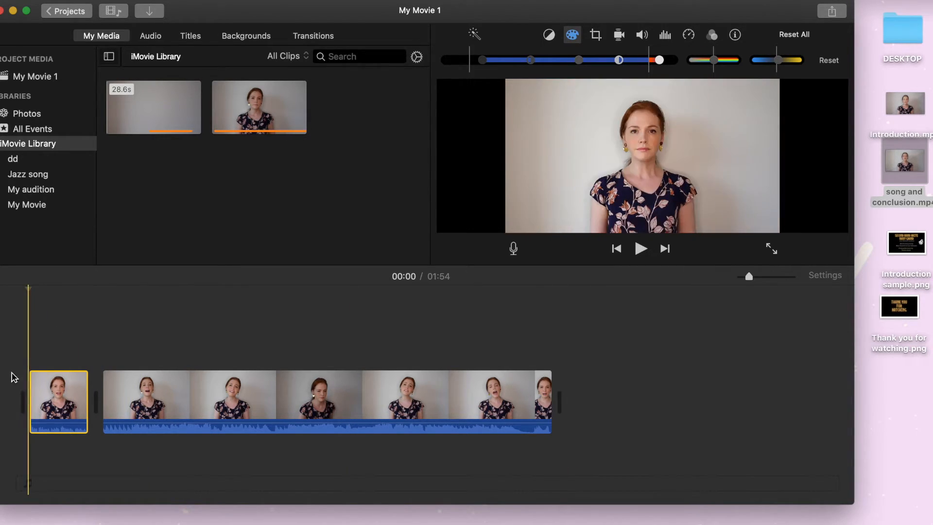
# Delete the middle section of the song clip, from about 00:35 up to a split at 01:33.
pyautogui.click(105, 394)
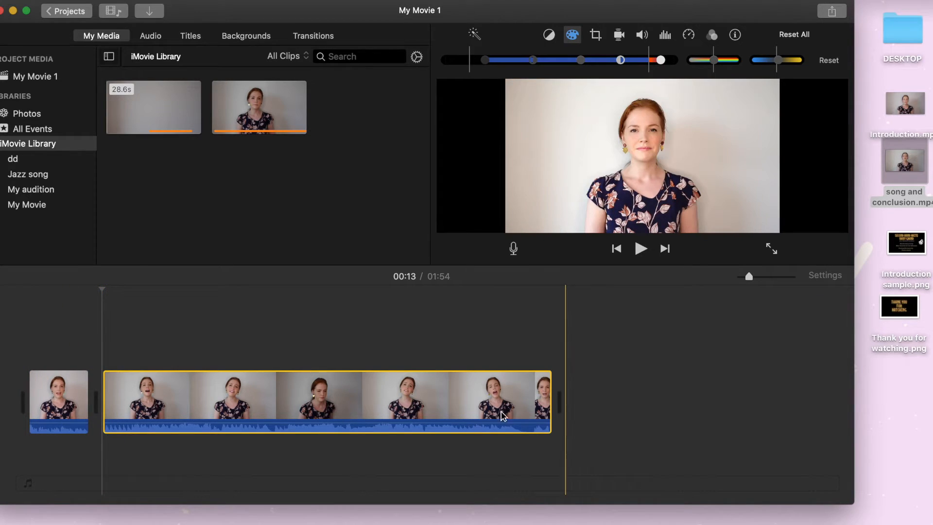
pyautogui.moveTo(761, 280); pyautogui.dragTo(767, 277)
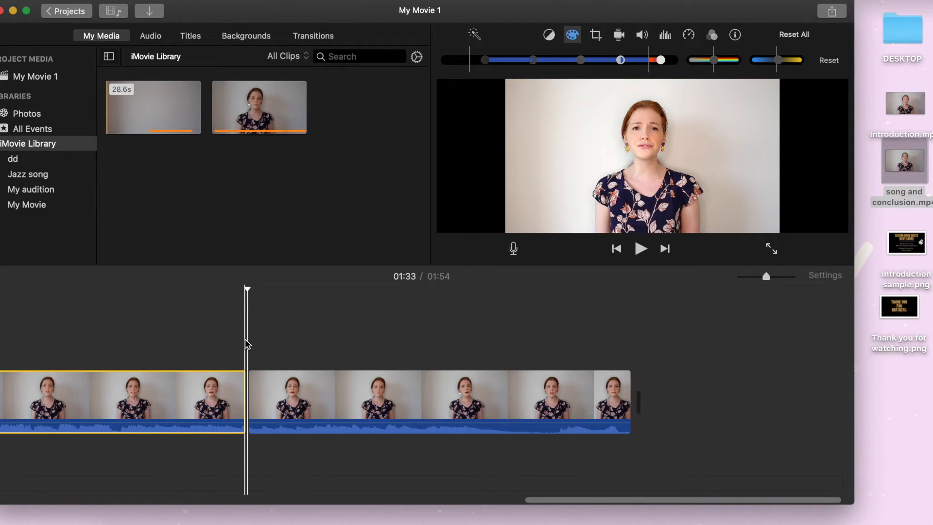
pyautogui.press('Delete')
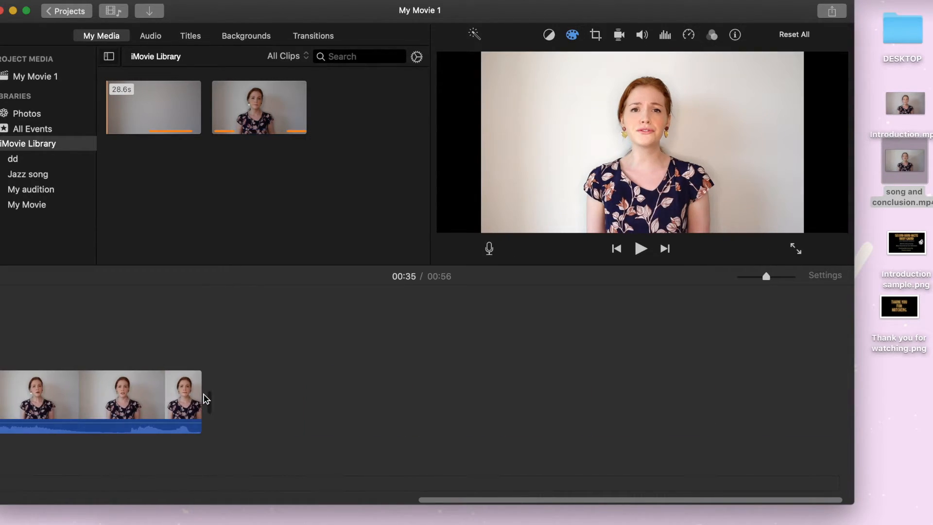
# Play the conclusion clip to the end of its speech, split it at 00:52 and delete the leftover ending piece.
pyautogui.hscroll(-10, 107, 381)
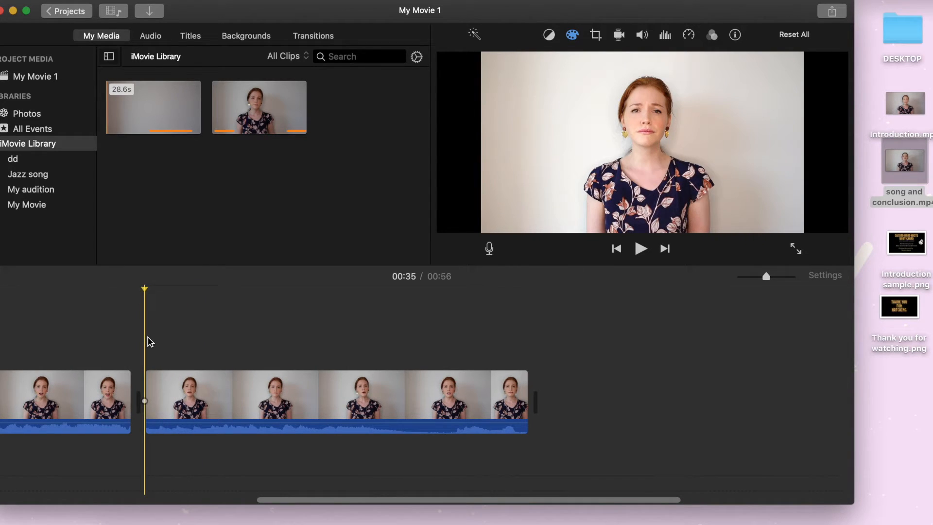
pyautogui.press('space')
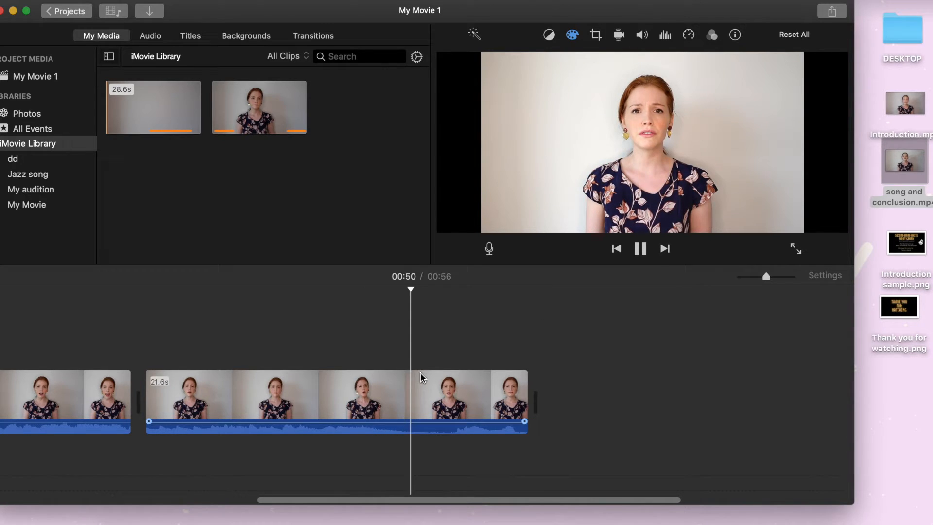
pyautogui.click(641, 256)
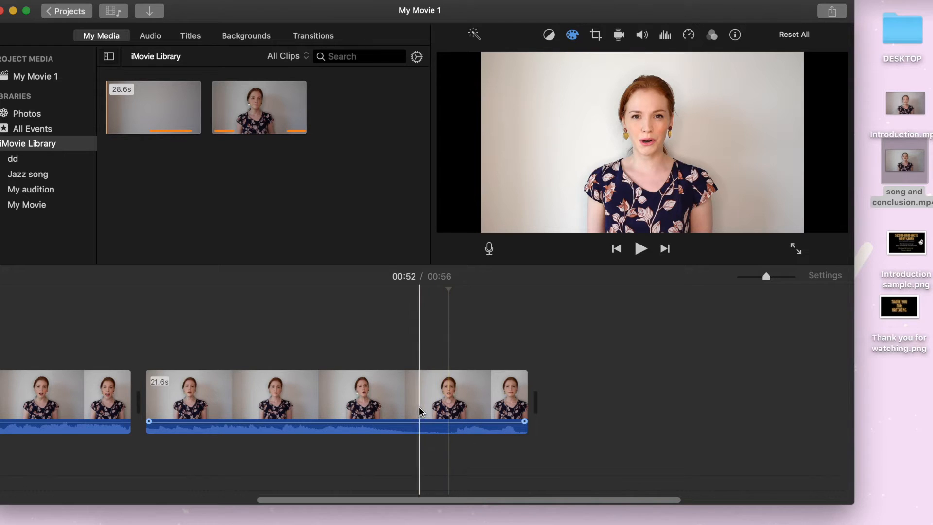
pyautogui.click(445, 411)
pyautogui.press('super+b')
pyautogui.press('super+space')
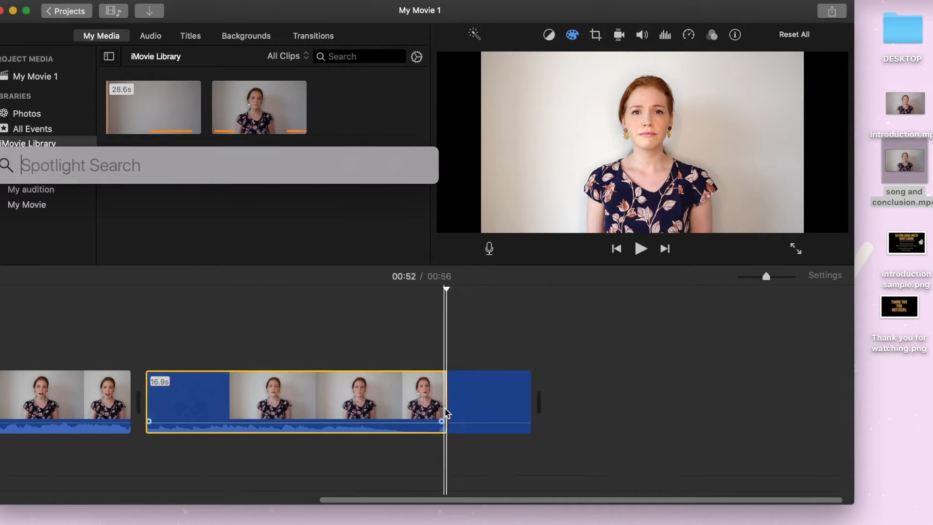
pyautogui.click(488, 414)
pyautogui.click(490, 410)
pyautogui.press('Delete')
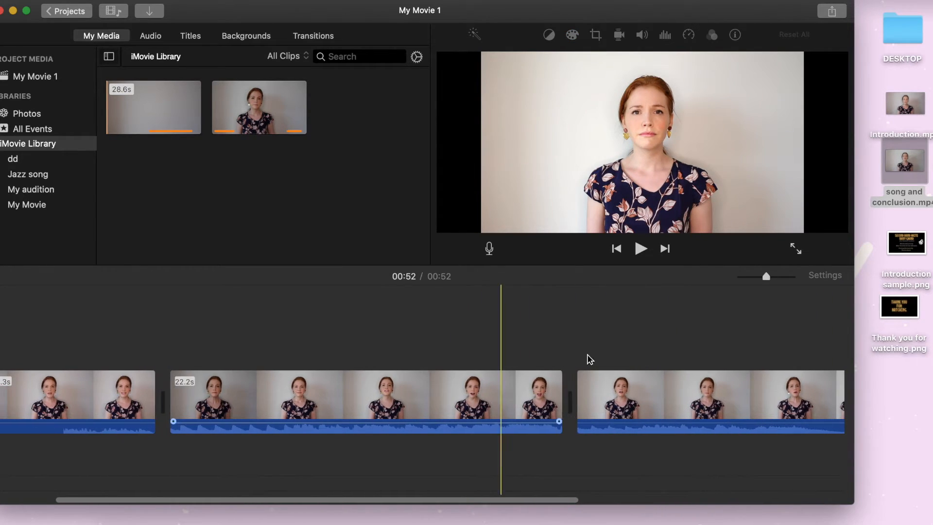
# Add the "Introduction sample.png" title card at the very beginning of the movie and play it.
pyautogui.moveTo(766, 276); pyautogui.dragTo(749, 276)
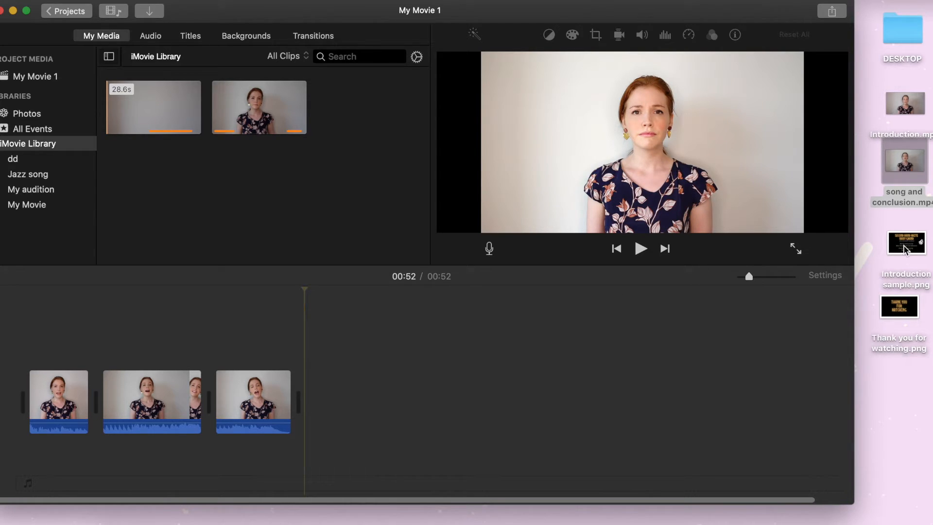
pyautogui.moveTo(906, 243); pyautogui.dragTo(290, 299)
pyautogui.moveTo(188, 346); pyautogui.dragTo(21, 410)
pyautogui.click(28, 351)
pyautogui.press('space')
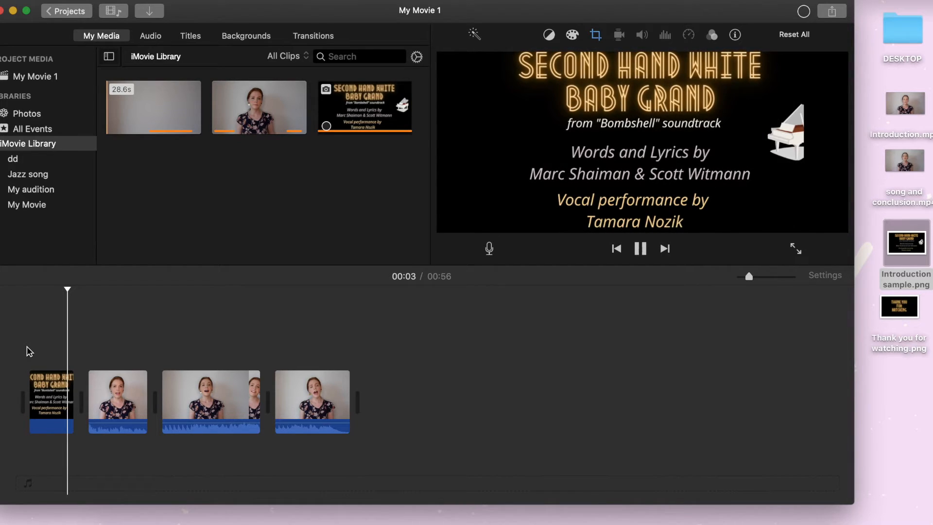
pyautogui.press('space')
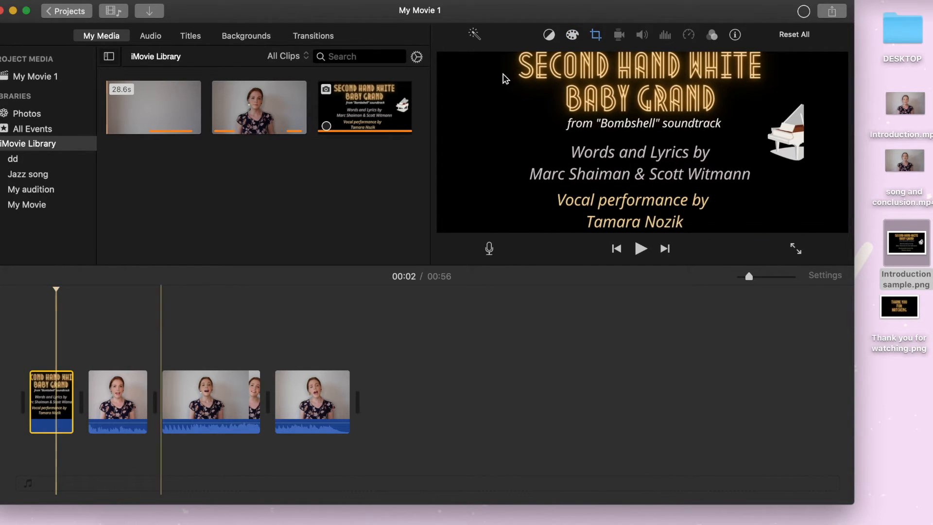
# Set the cropping style of the title card to Fit.
pyautogui.click(61, 427)
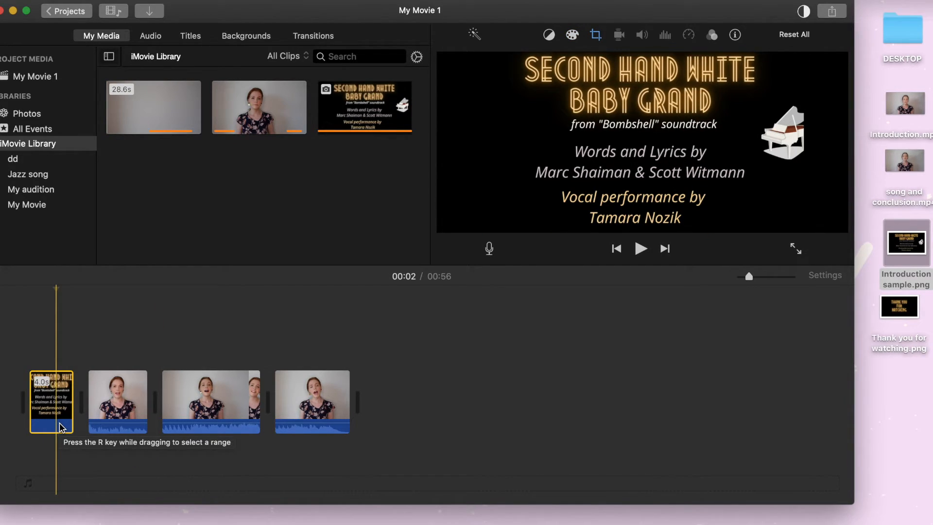
pyautogui.click(596, 35)
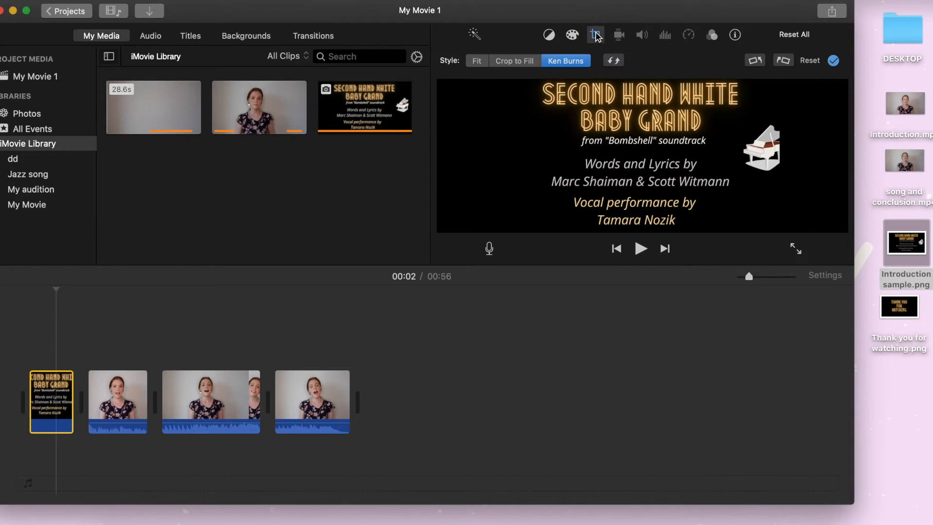
pyautogui.click(477, 62)
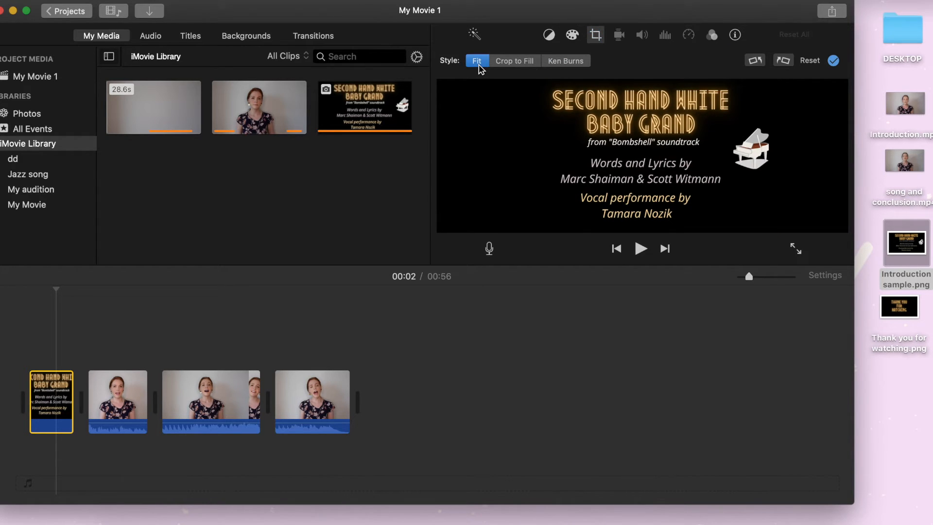
# Try a small Crop to Fill frame on the title card, then a Ken Burns move starting near the piano.
pyautogui.click(519, 62)
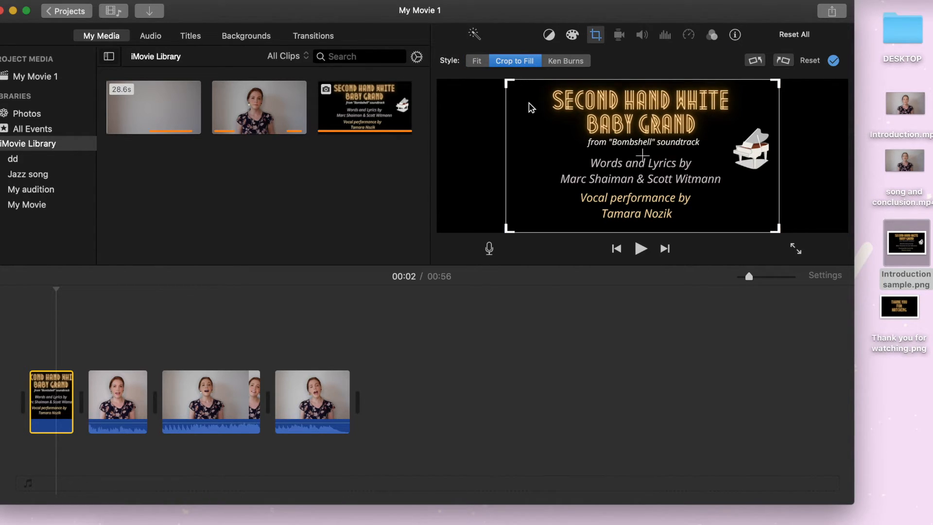
pyautogui.moveTo(632, 143); pyautogui.dragTo(698, 142)
pyautogui.moveTo(736, 223); pyautogui.dragTo(782, 219)
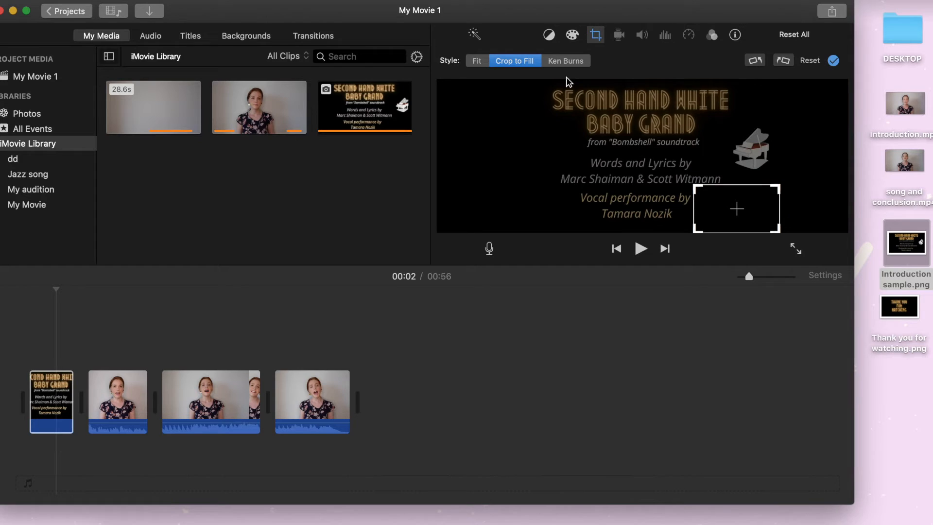
pyautogui.click(570, 65)
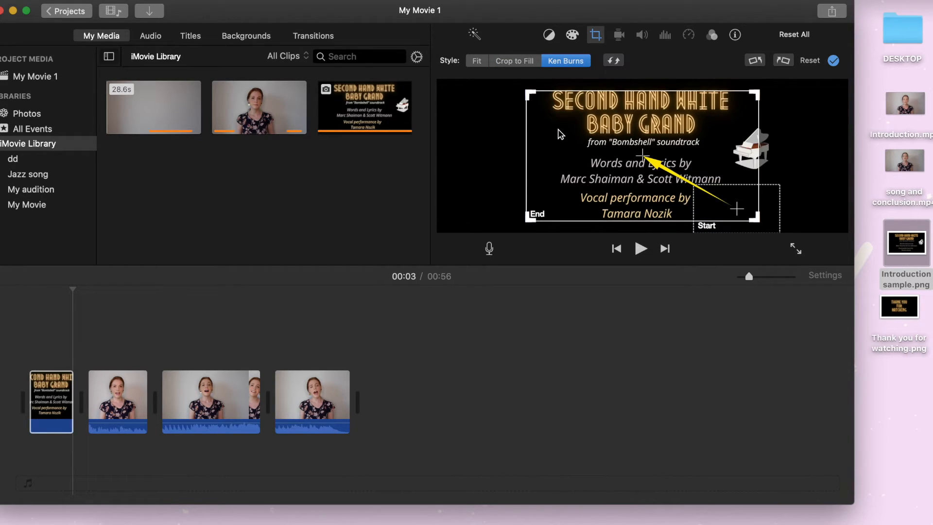
pyautogui.moveTo(767, 211); pyautogui.dragTo(773, 177)
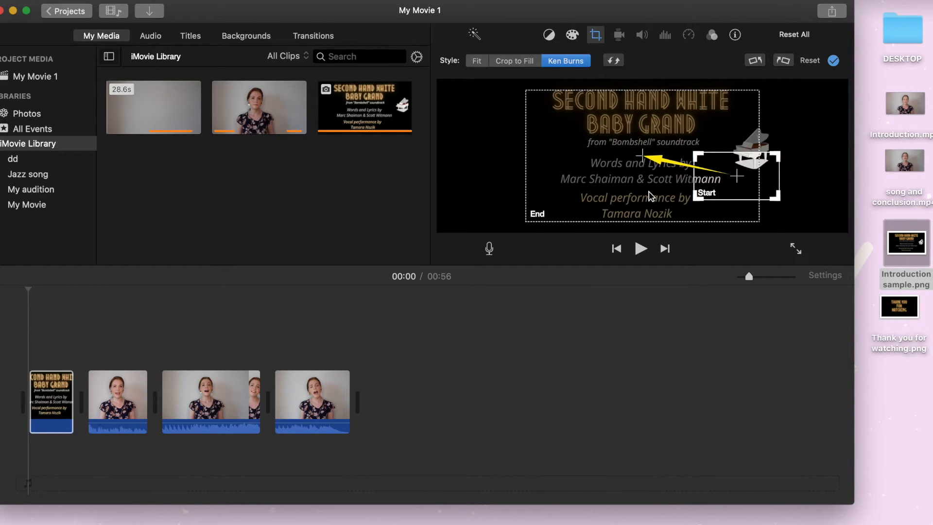
# Return the title card to the Fit style and play the movie's opening into the introduction clip.
pyautogui.click(480, 61)
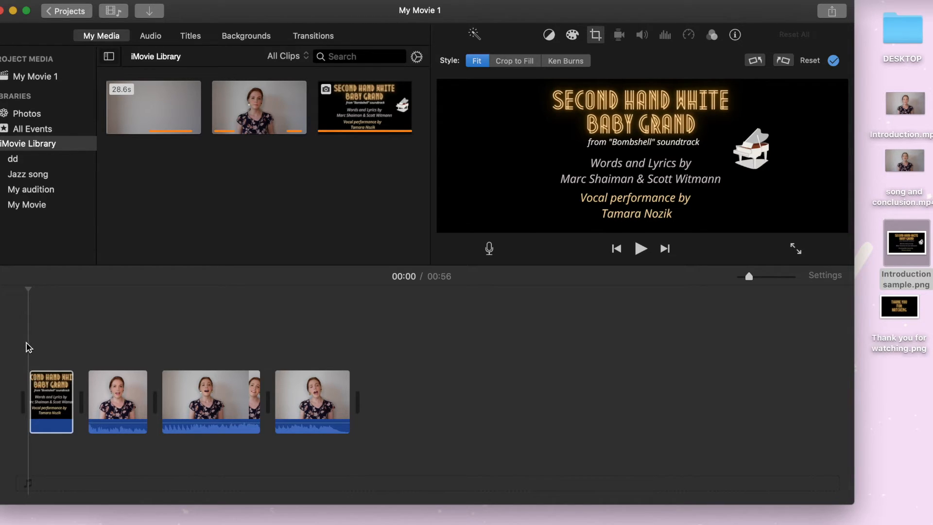
pyautogui.click(28, 346)
pyautogui.press('space')
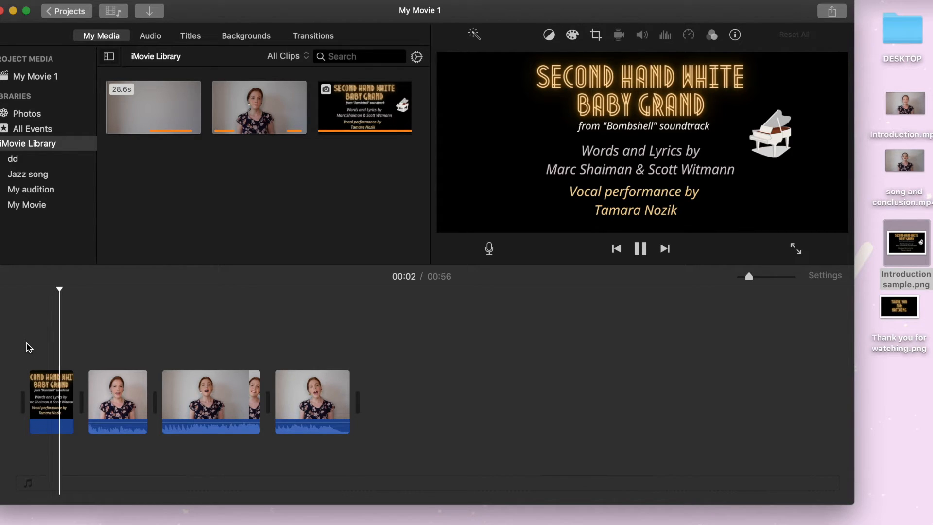
pyautogui.press('space')
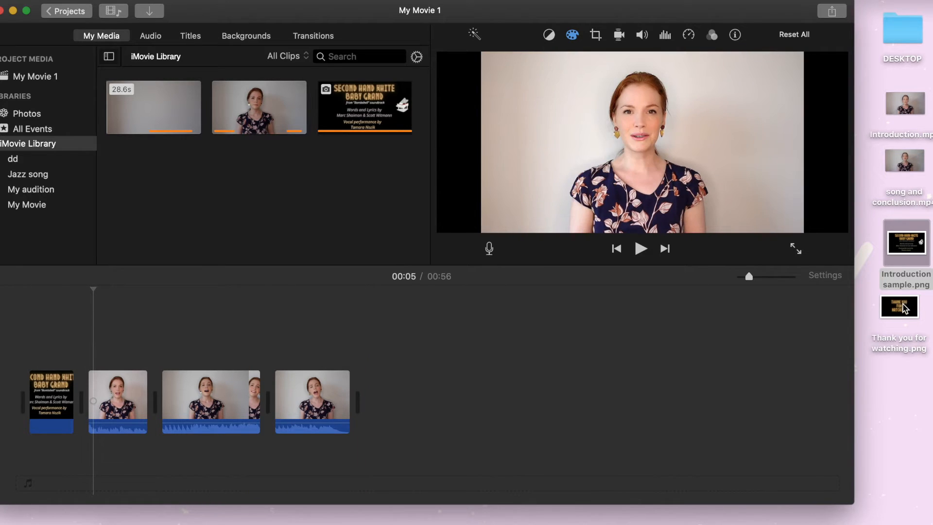
# Add the "Thank you for watching.png" card at the end of the movie and set its cropping style to Fit.
pyautogui.click(903, 308)
pyautogui.moveTo(903, 309); pyautogui.dragTo(384, 394)
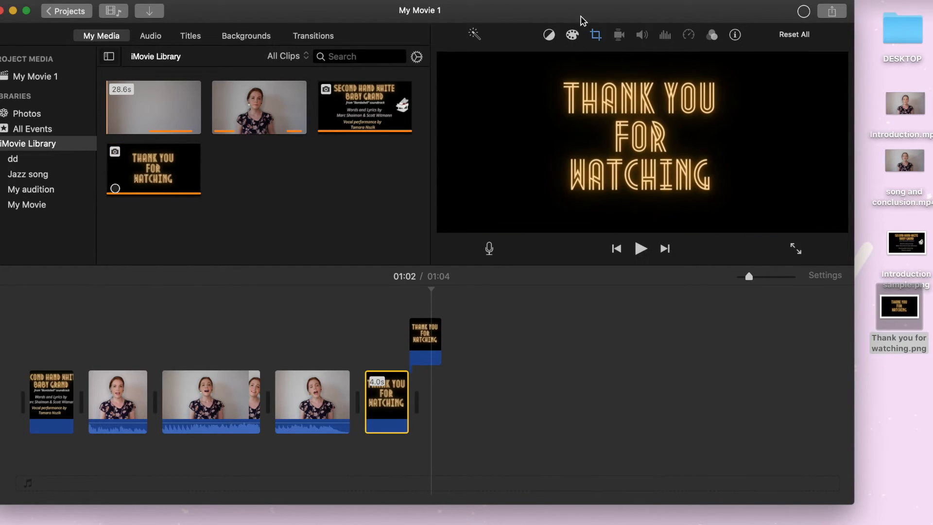
pyautogui.click(595, 35)
pyautogui.click(509, 63)
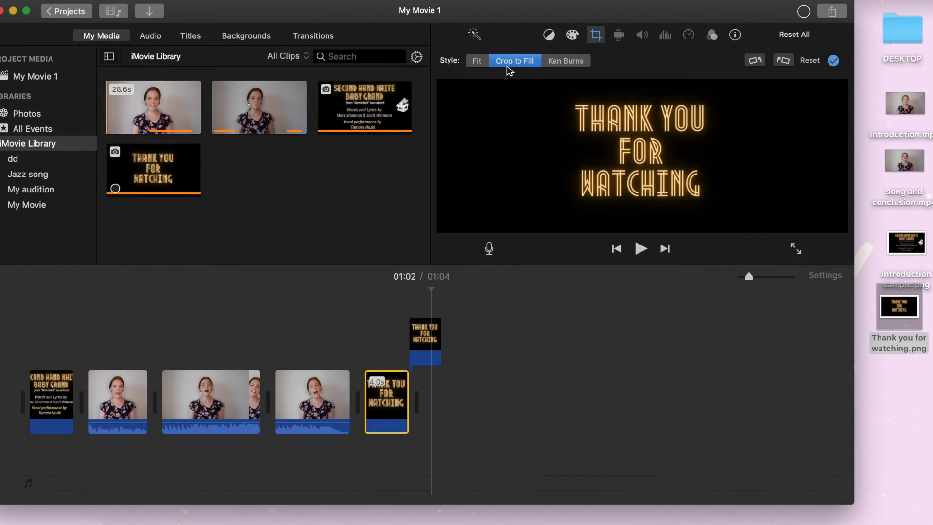
pyautogui.click(475, 63)
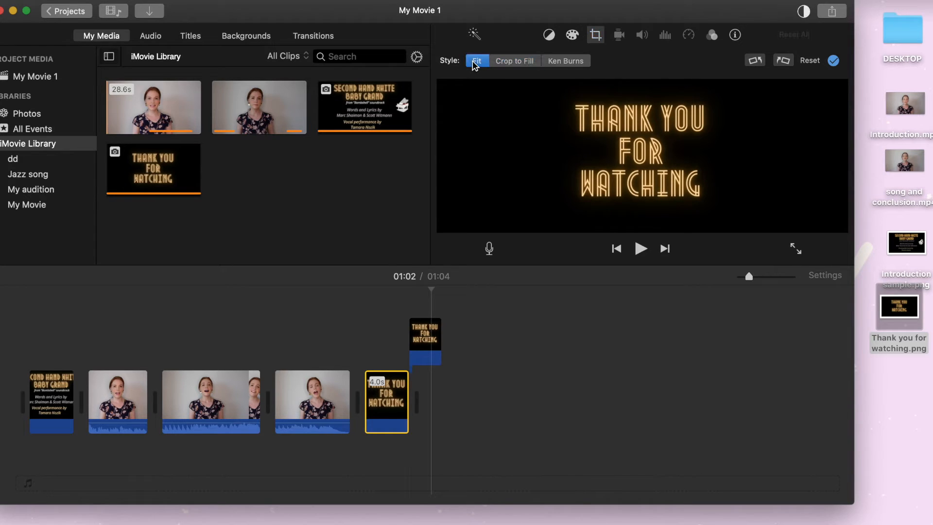
# Delete the duplicate "Thank you for watching" card above the main track and play the conclusion clip into the closing card.
pyautogui.click(421, 351)
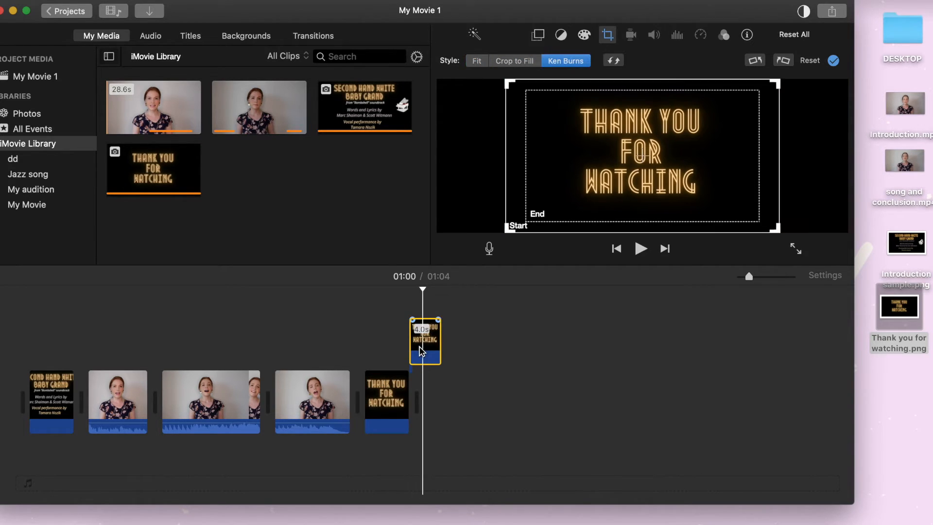
pyautogui.press('Delete')
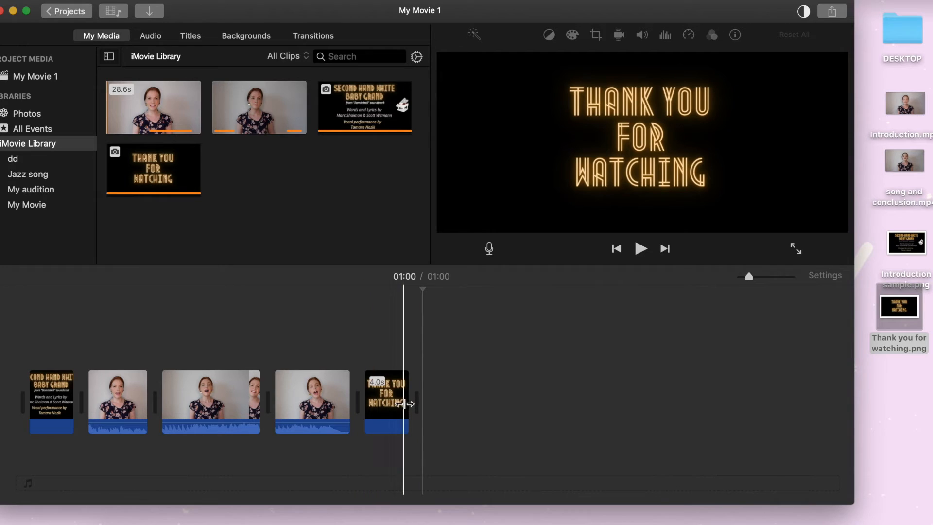
pyautogui.click(340, 372)
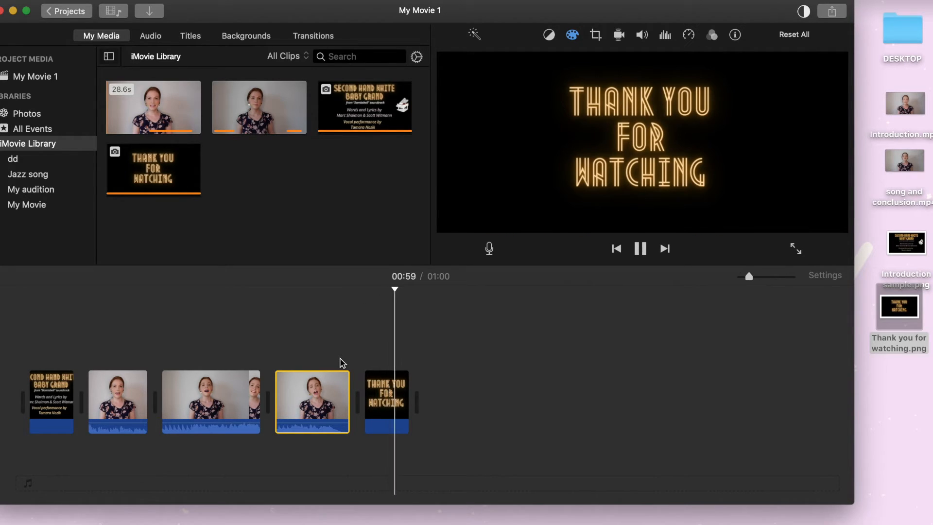
pyautogui.press('space')
pyautogui.click(416, 434)
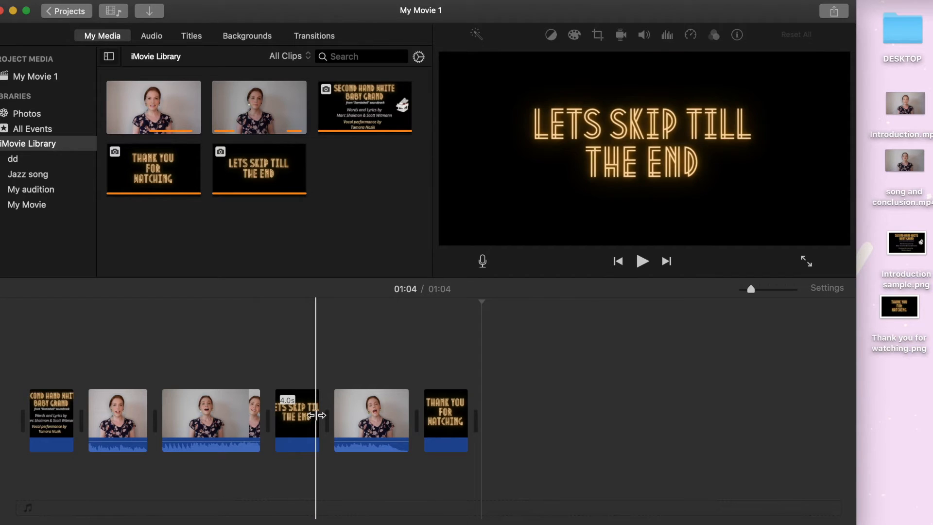
# Shorten the "Lets skip till the end" card by about 2 seconds and play from the song clip into the closing card.
pyautogui.click(300, 415)
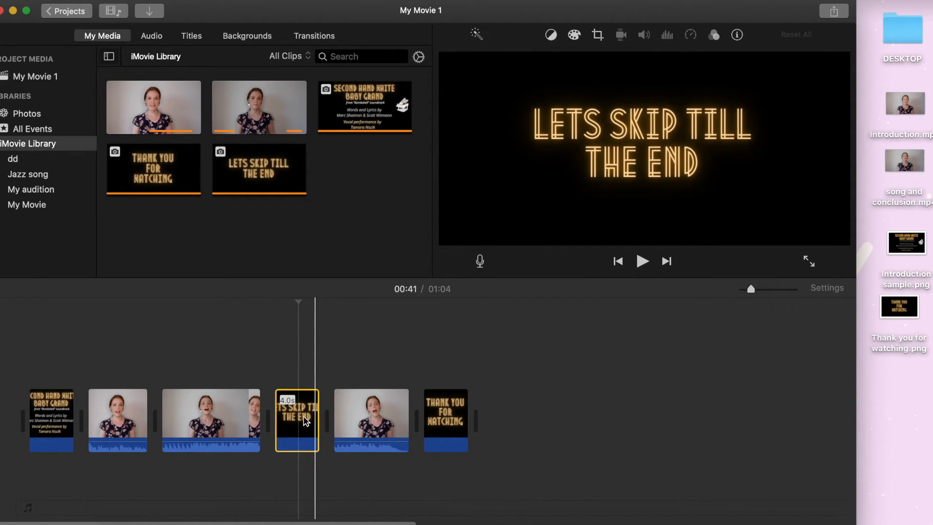
pyautogui.moveTo(317, 414); pyautogui.dragTo(252, 415)
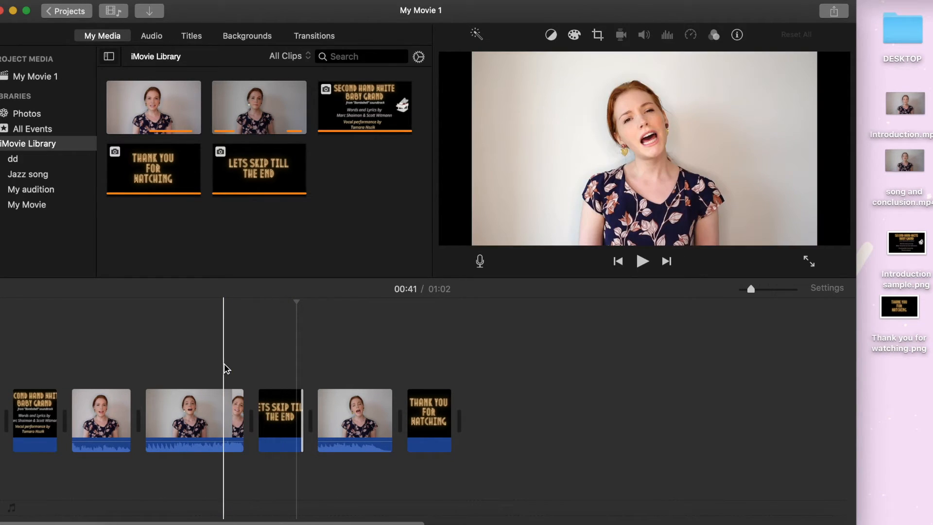
pyautogui.click(224, 368)
pyautogui.press('space')
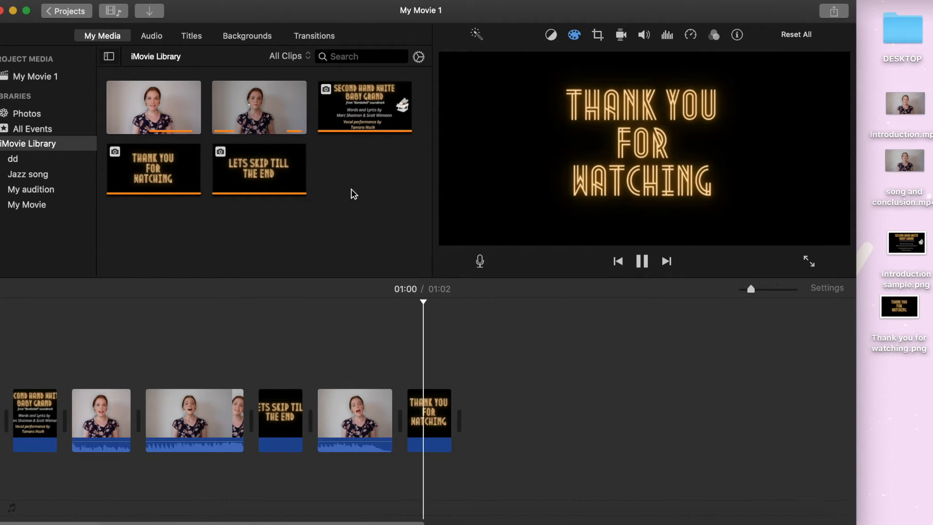
pyautogui.click(644, 267)
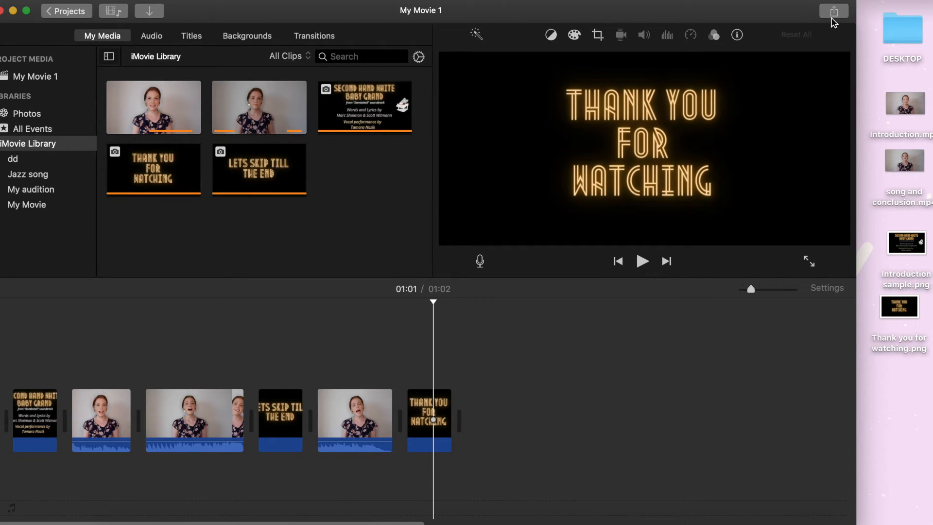
# Start exporting the movie as a file and title it "My Audition".
pyautogui.click(835, 12)
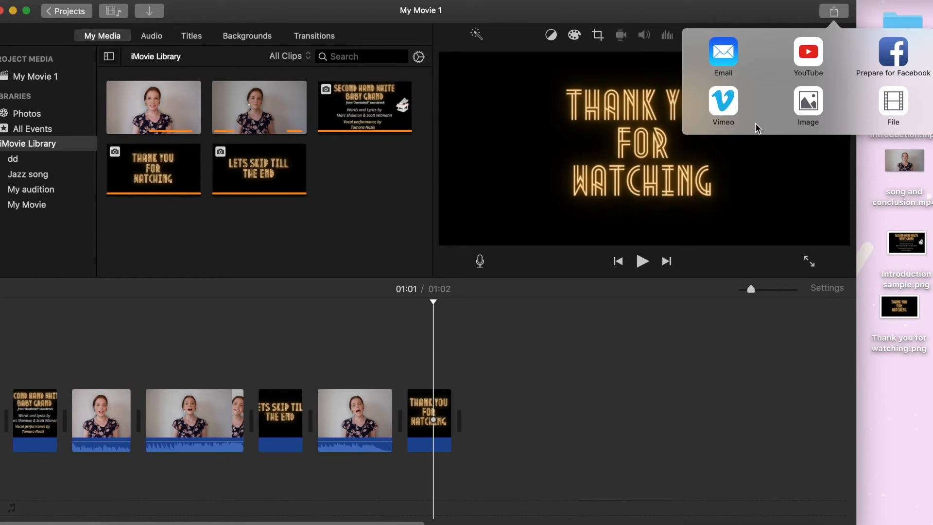
pyautogui.click(886, 107)
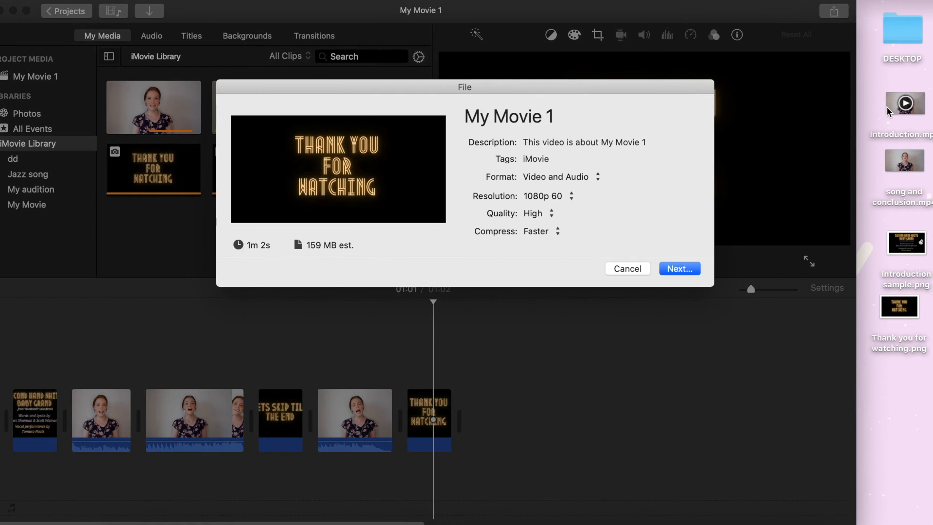
pyautogui.click(598, 118)
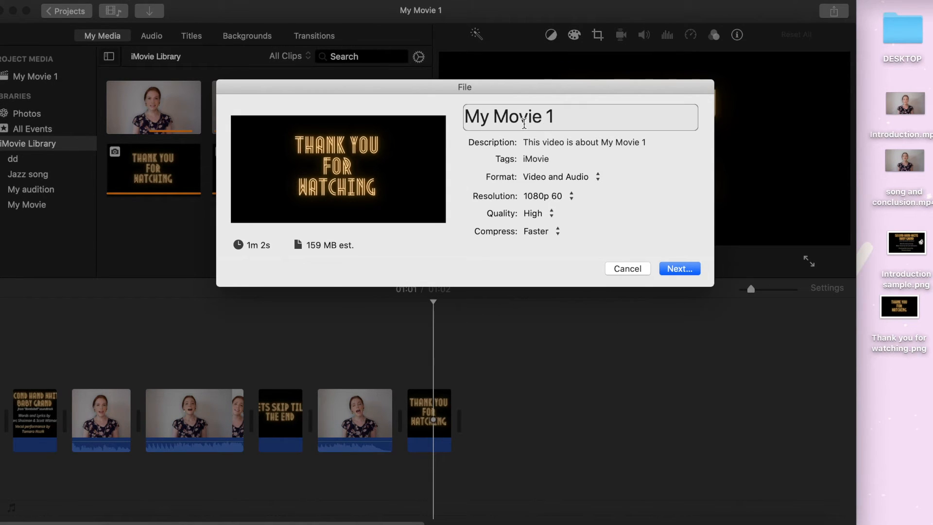
pyautogui.moveTo(599, 118); pyautogui.dragTo(423, 119)
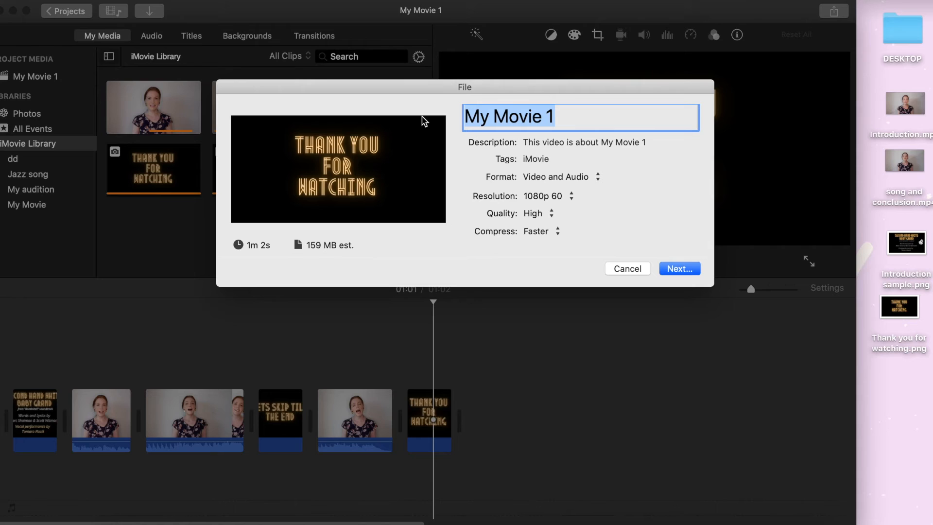
pyautogui.write('My audition')
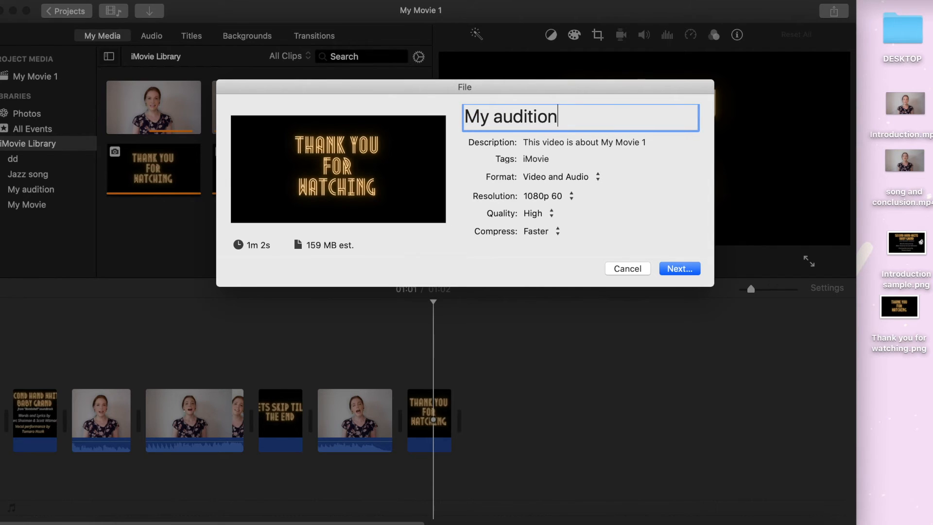
pyautogui.click(502, 115)
pyautogui.press('BackSpace')
pyautogui.write('A')
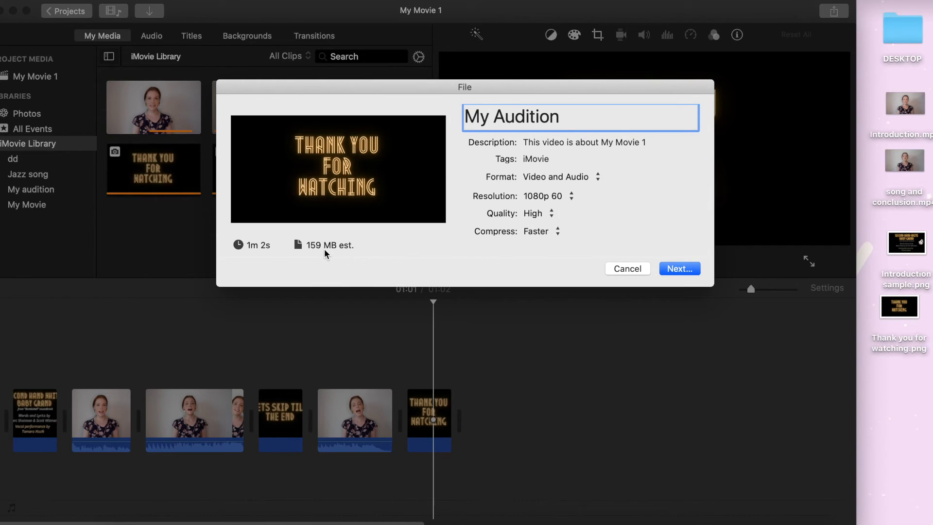
# Keep the export at 1080p 60 resolution and High quality, and save it as "My Audition" on the Desktop.
pyautogui.click(538, 197)
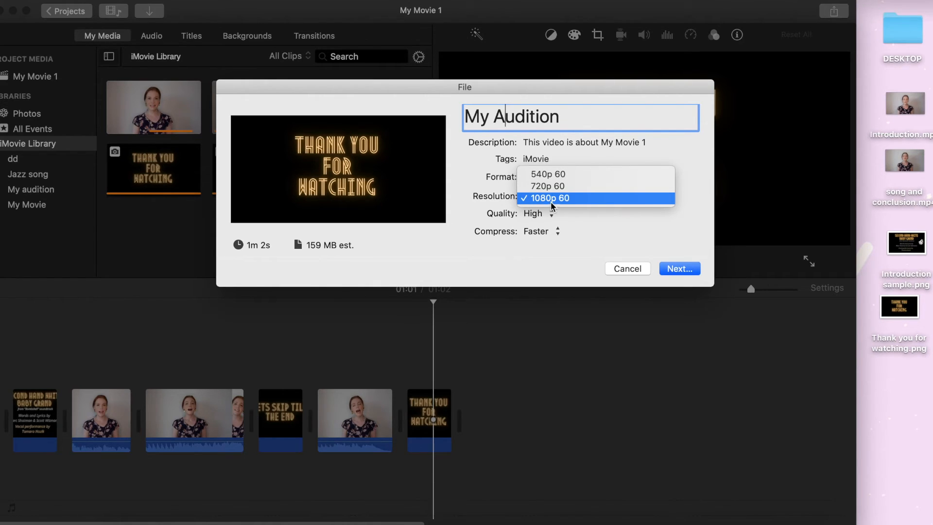
pyautogui.click(549, 199)
pyautogui.click(539, 214)
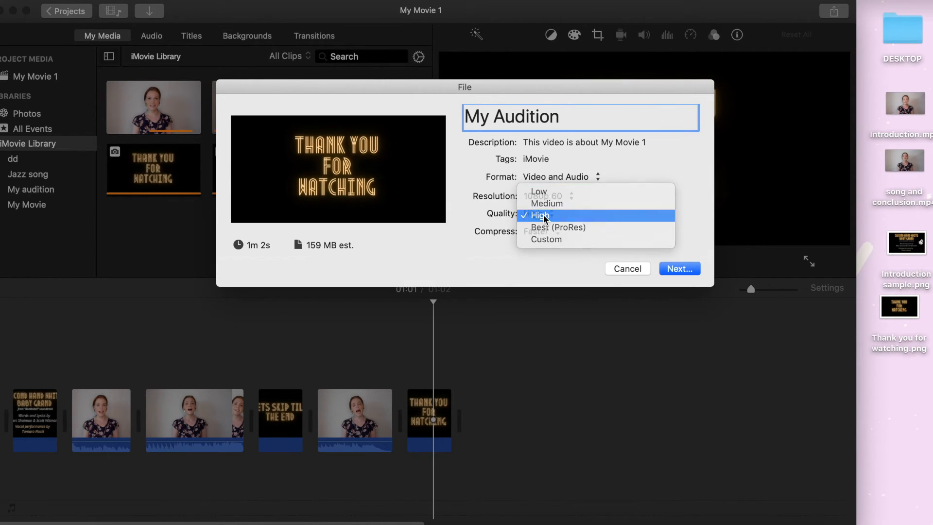
pyautogui.click(545, 217)
pyautogui.click(685, 270)
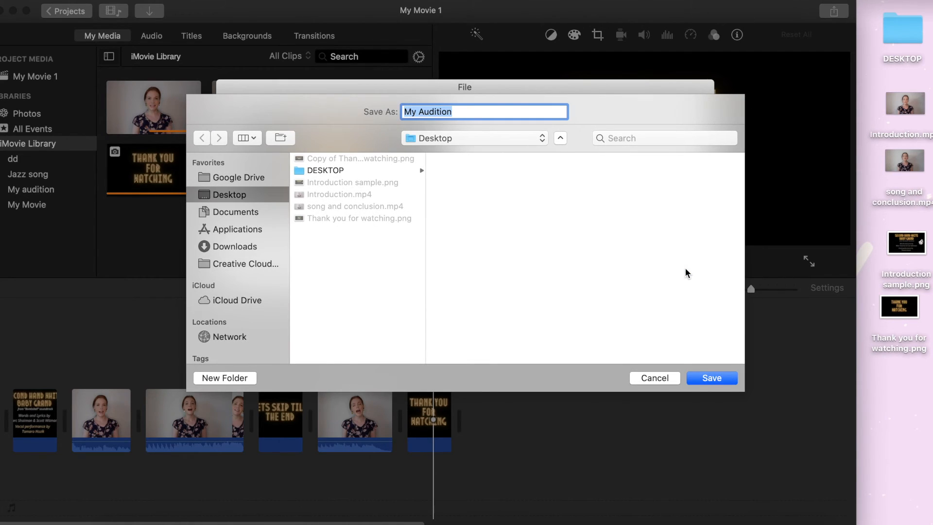
pyautogui.click(710, 378)
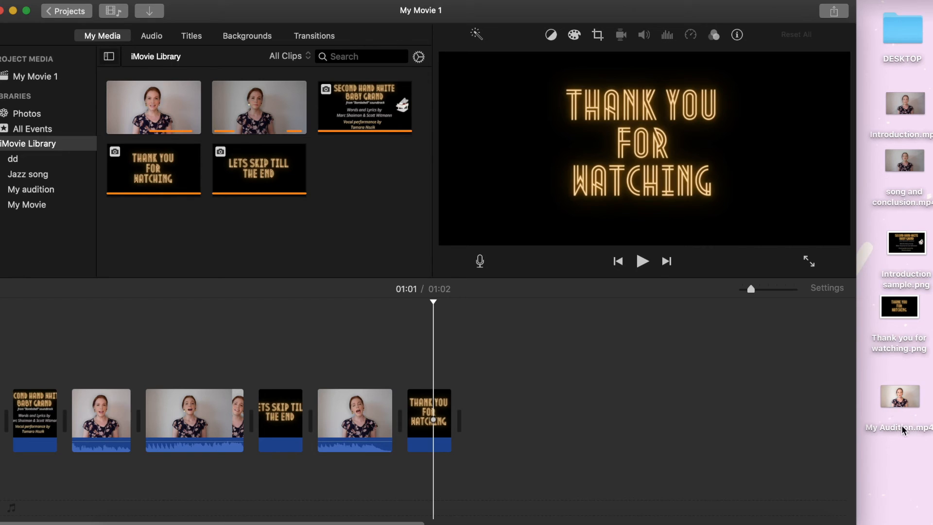
# Open the exported "My Audition.mp4" from the desktop, play its opening and a passage near the end, and close it.
pyautogui.click(914, 408)
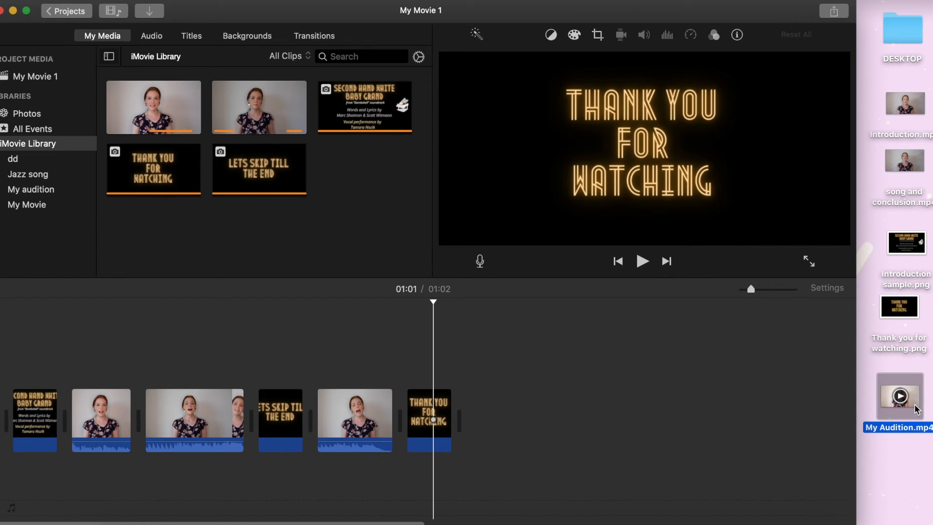
pyautogui.doubleClick(916, 409)
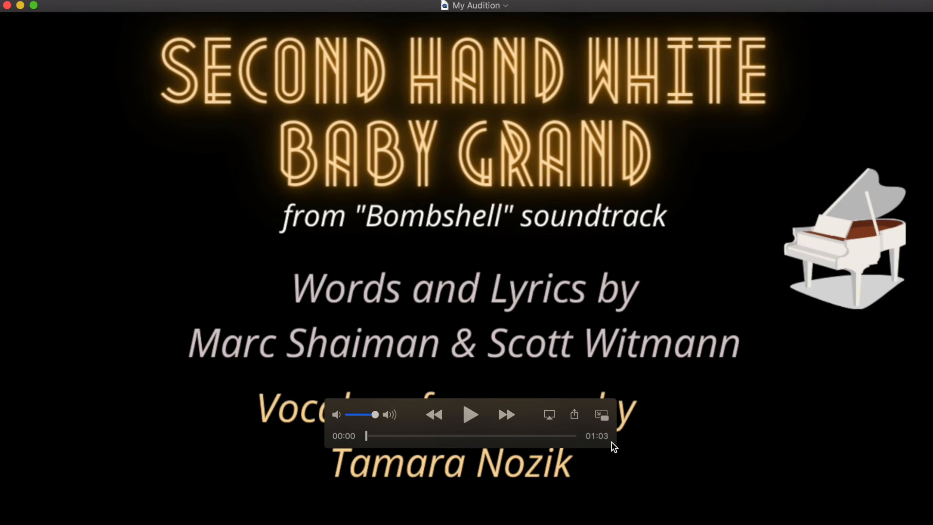
pyautogui.press('space')
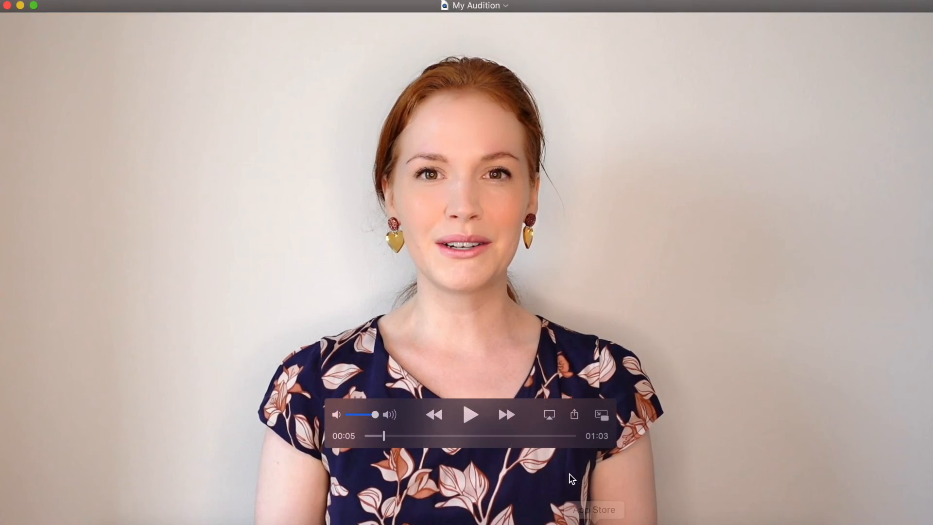
pyautogui.click(564, 436)
pyautogui.press('space')
pyautogui.moveTo(563, 436); pyautogui.dragTo(540, 439)
pyautogui.press('space')
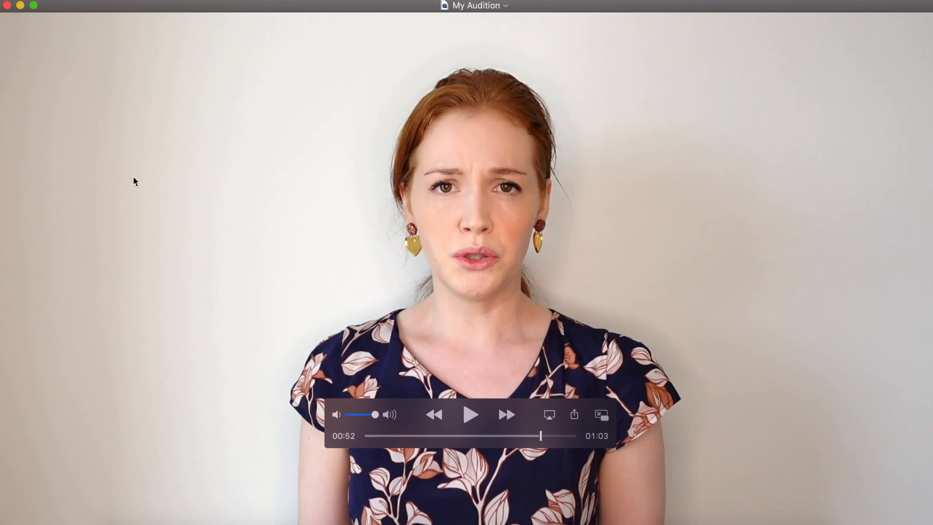
pyautogui.click(6, 5)
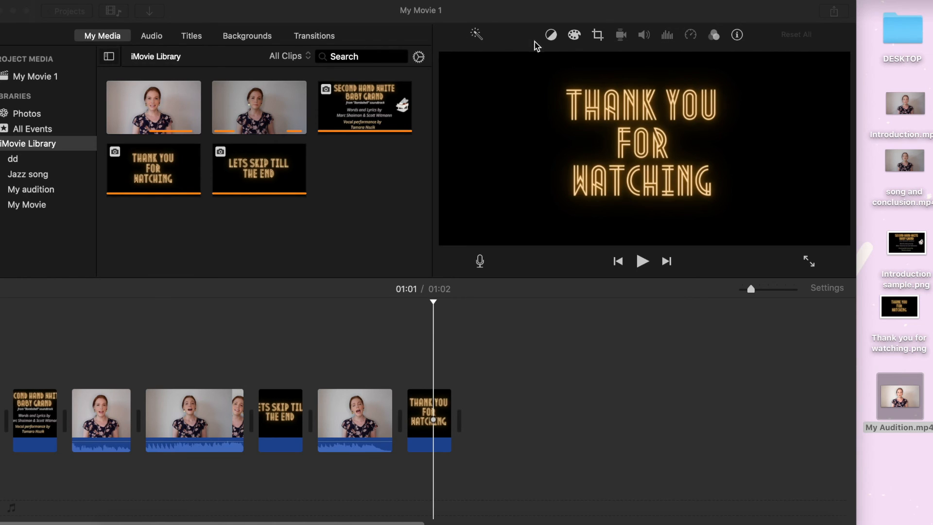
# Apply Crop to Fill to the conclusion clip with a tighter frame centred on the singer.
pyautogui.click(598, 35)
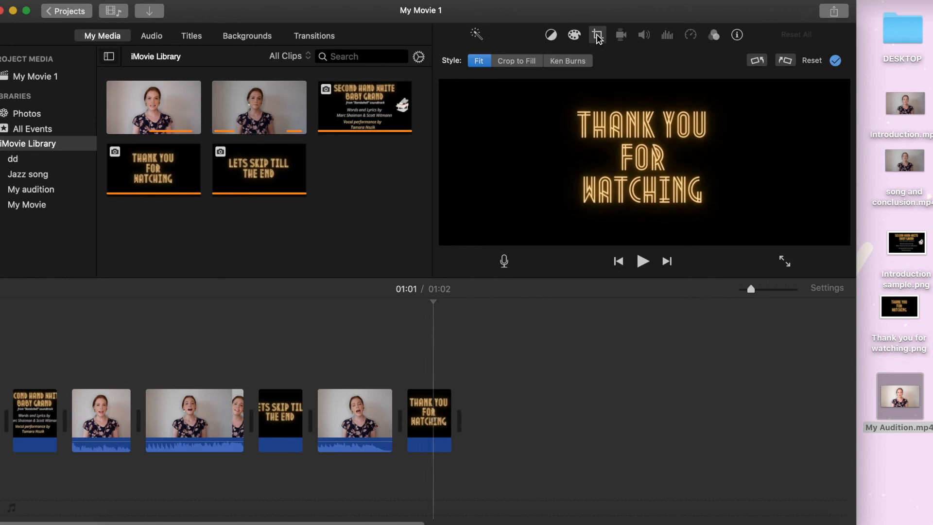
pyautogui.click(353, 411)
pyautogui.click(596, 38)
pyautogui.click(597, 38)
pyautogui.click(514, 62)
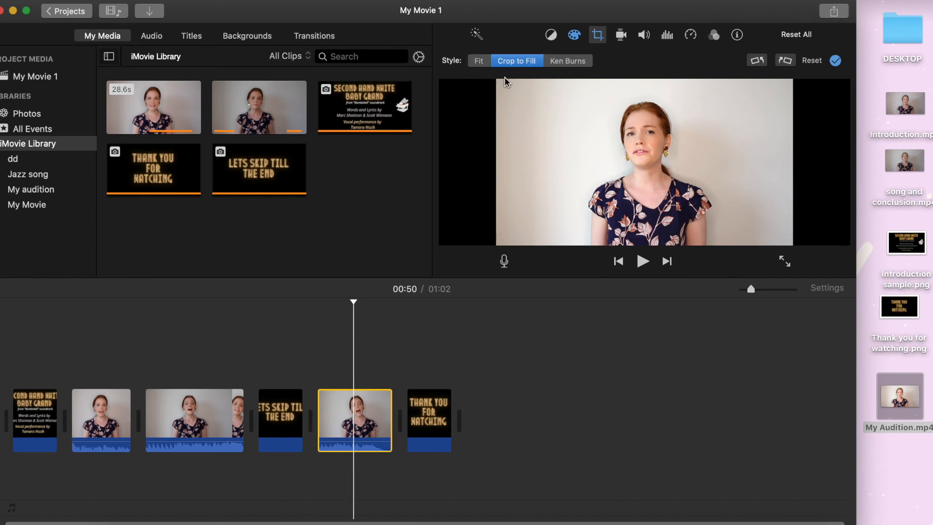
pyautogui.moveTo(501, 79); pyautogui.dragTo(526, 110)
pyautogui.moveTo(611, 178); pyautogui.dragTo(586, 169)
pyautogui.click(304, 378)
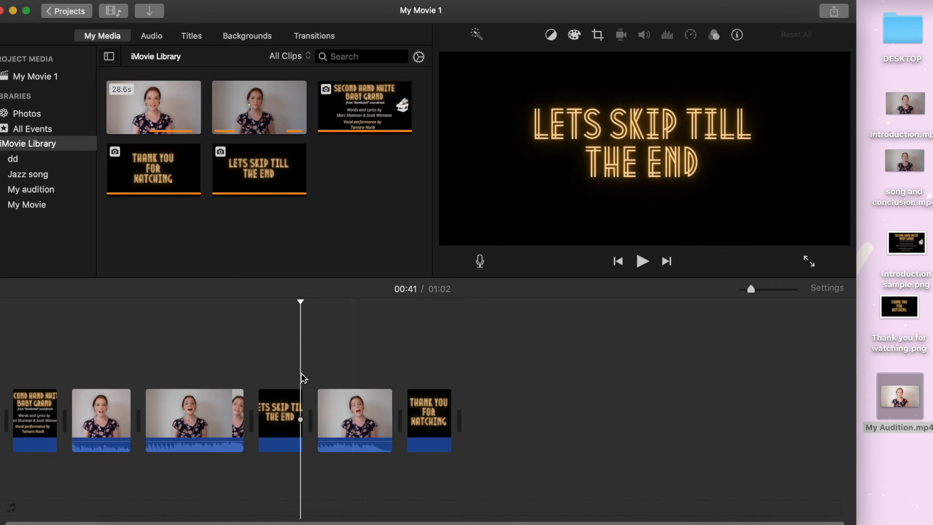
pyautogui.click(326, 378)
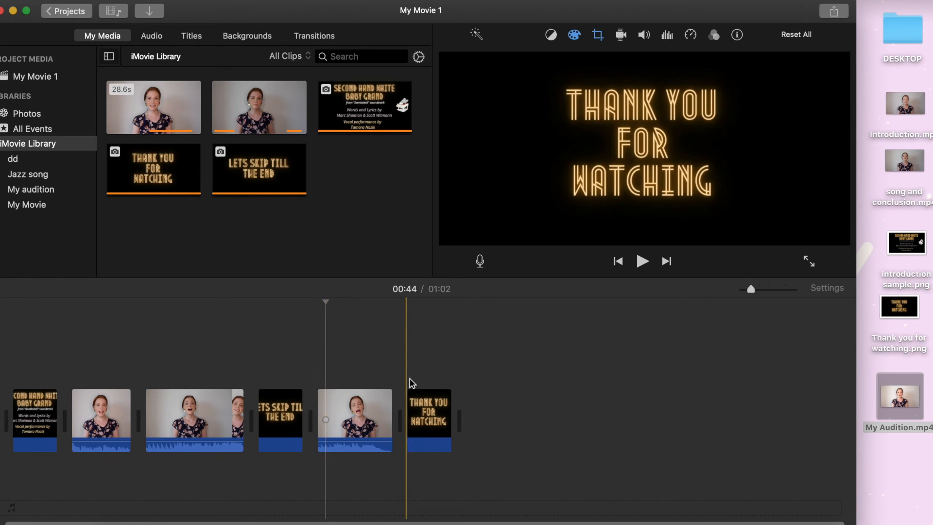
pyautogui.click(407, 381)
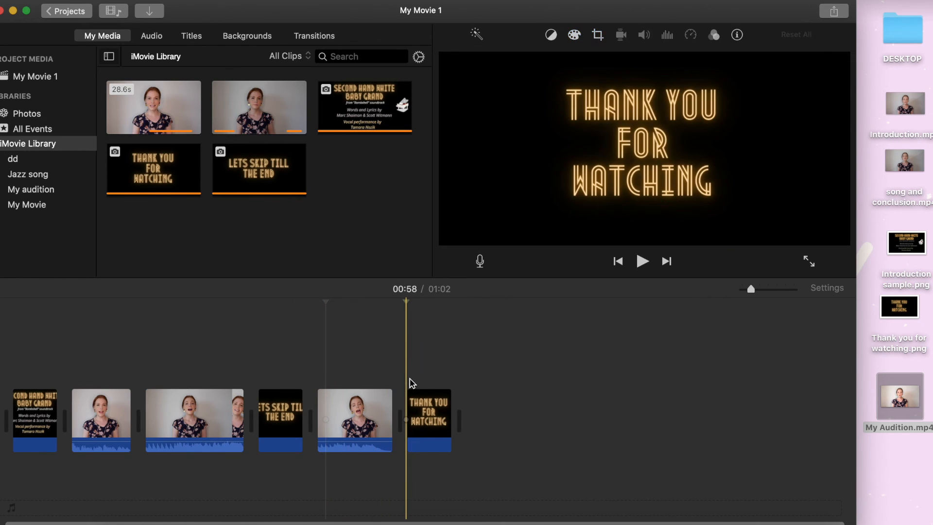
# Examine the speed choices and the clip filter and audio effect settings for the conclusion clip.
pyautogui.click(359, 421)
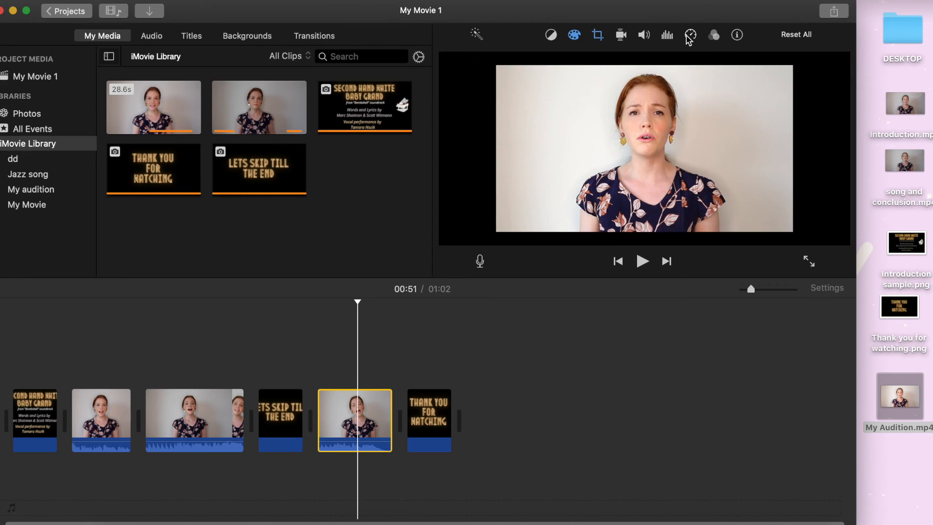
pyautogui.click(691, 35)
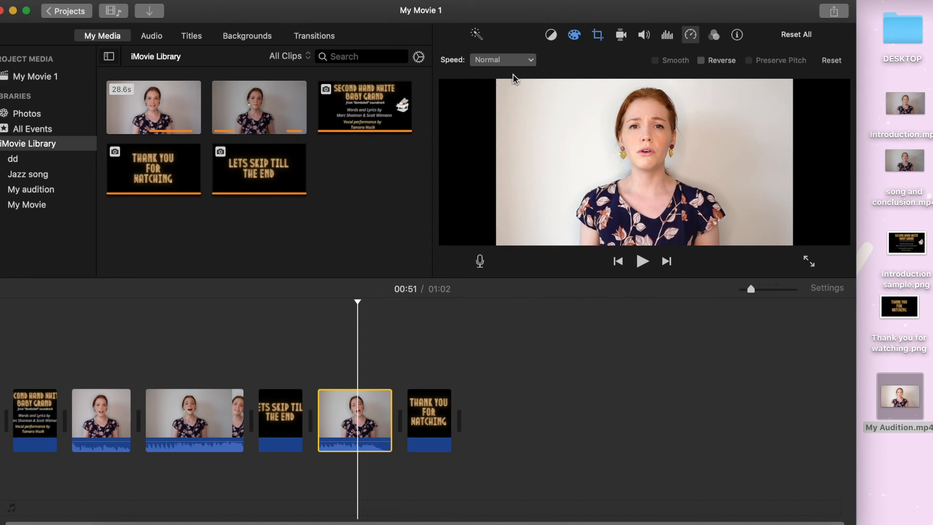
pyautogui.click(525, 60)
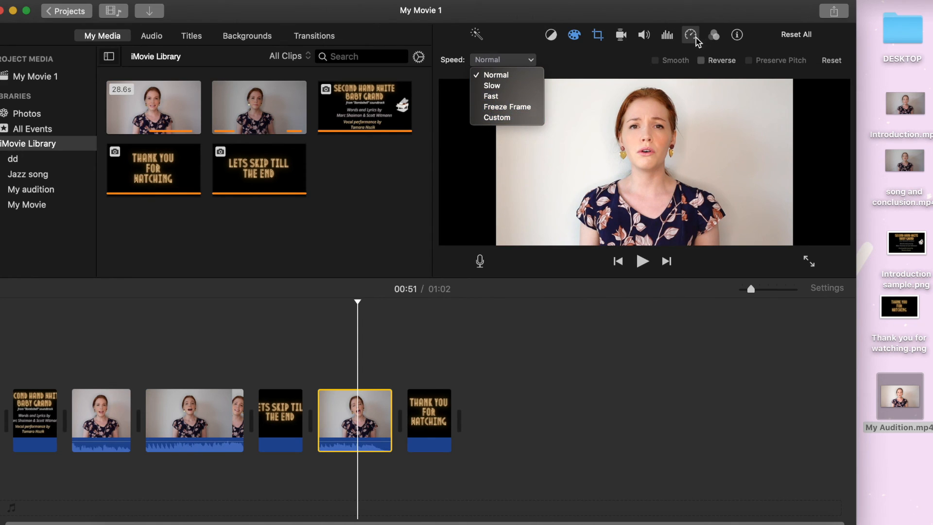
pyautogui.click(714, 35)
pyautogui.click(715, 35)
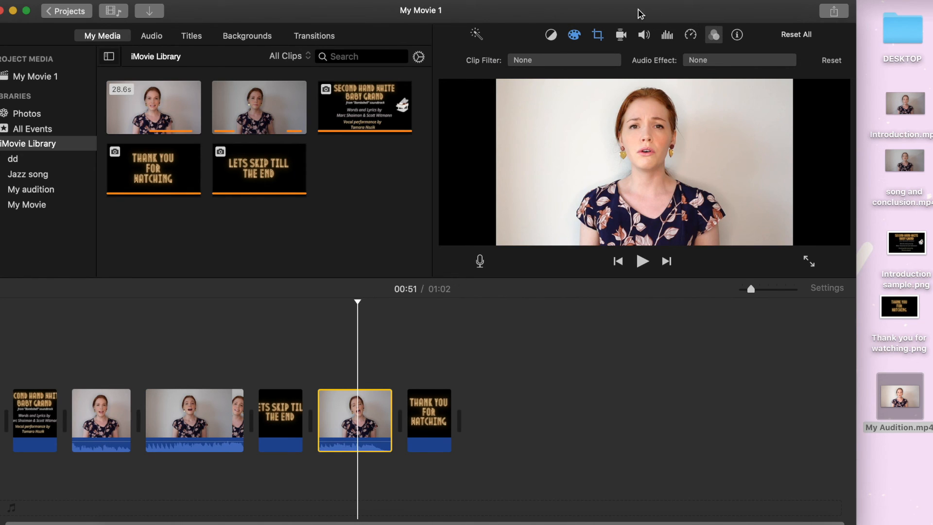
# Close the clip adjustments, leave the movie for the projects overview, and name the project "My audition".
pyautogui.click(713, 38)
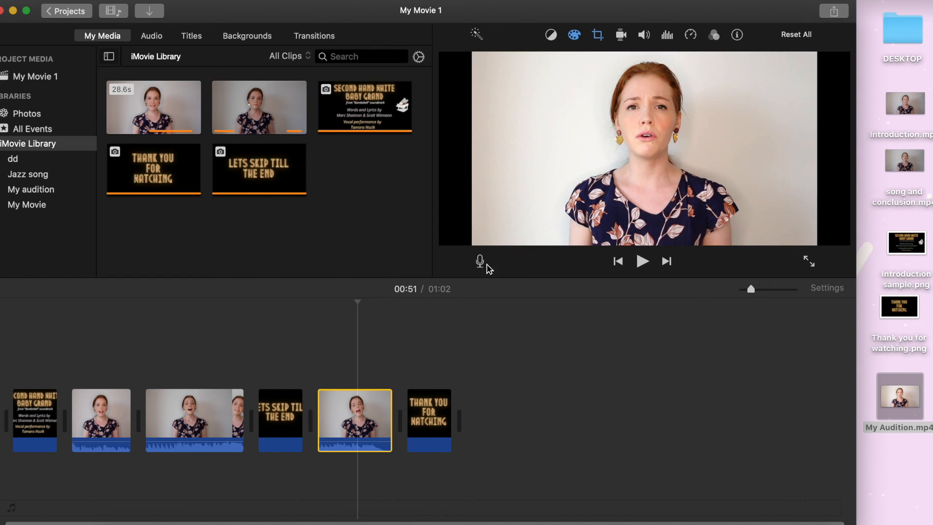
pyautogui.click(406, 437)
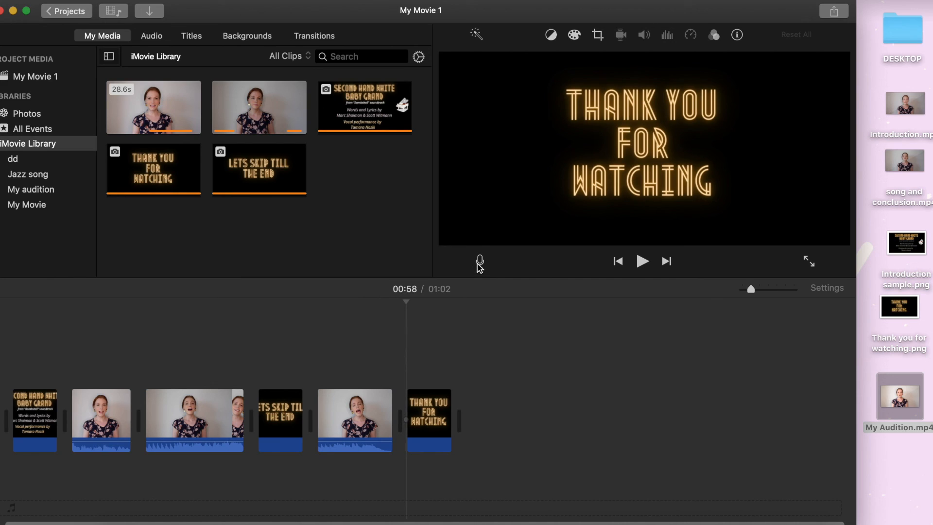
pyautogui.click(62, 13)
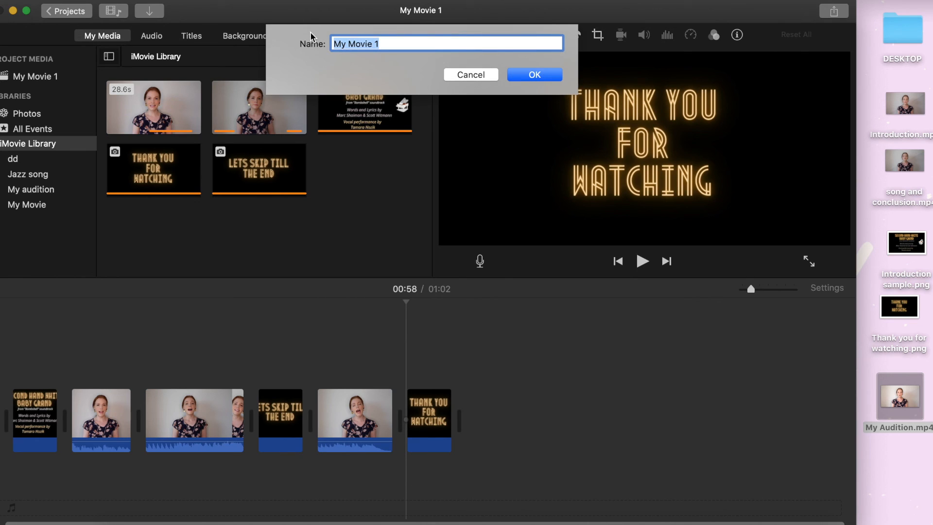
pyautogui.write('My audition')
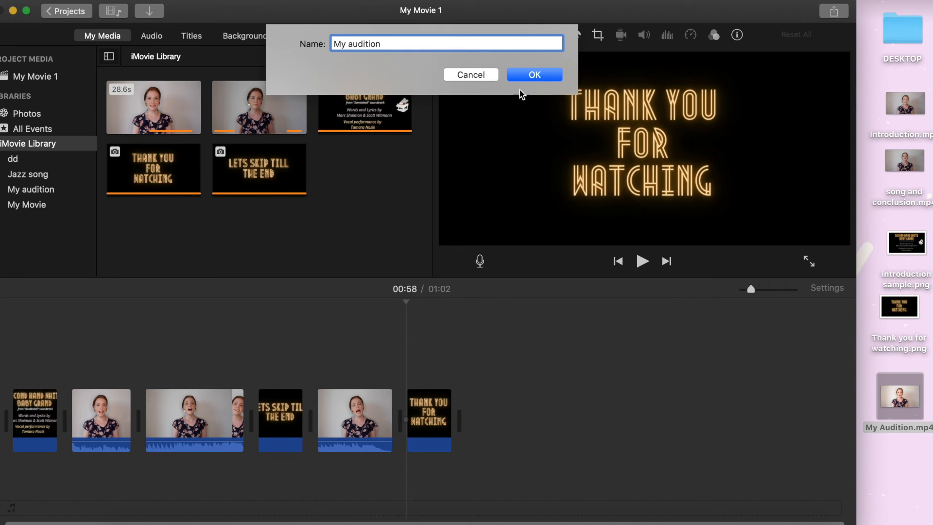
pyautogui.click(517, 76)
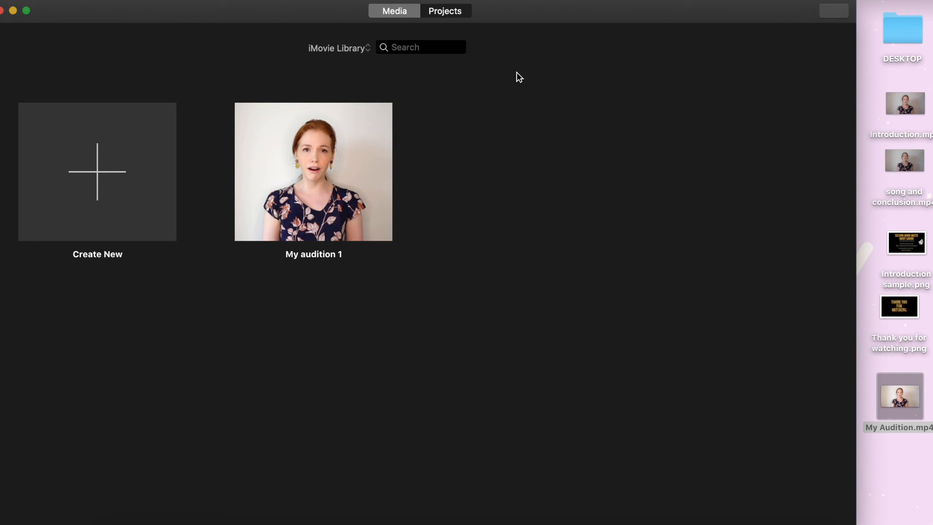
# Close the iMovie window and move the exported "My Audition.mp4" to an open area of the desktop, away from the source files.
pyautogui.click(3, 10)
pyautogui.moveTo(897, 388); pyautogui.dragTo(220, 306)
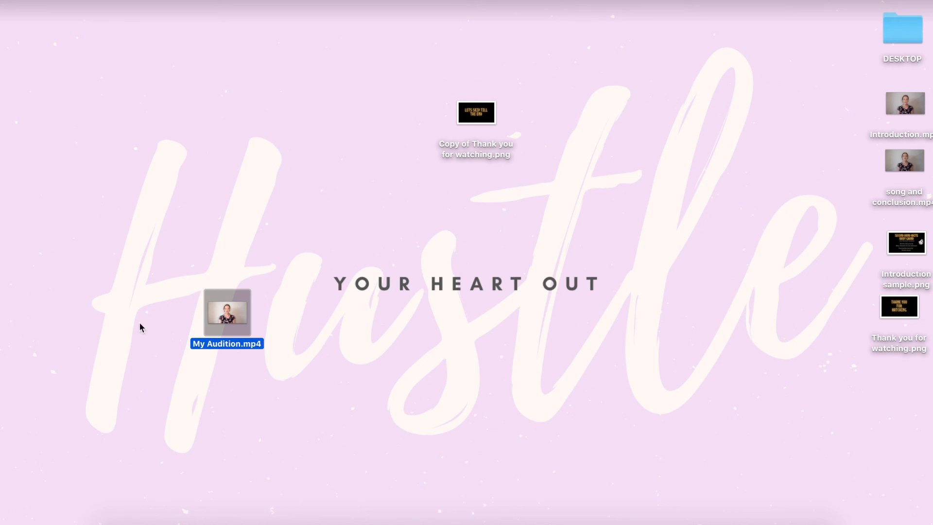